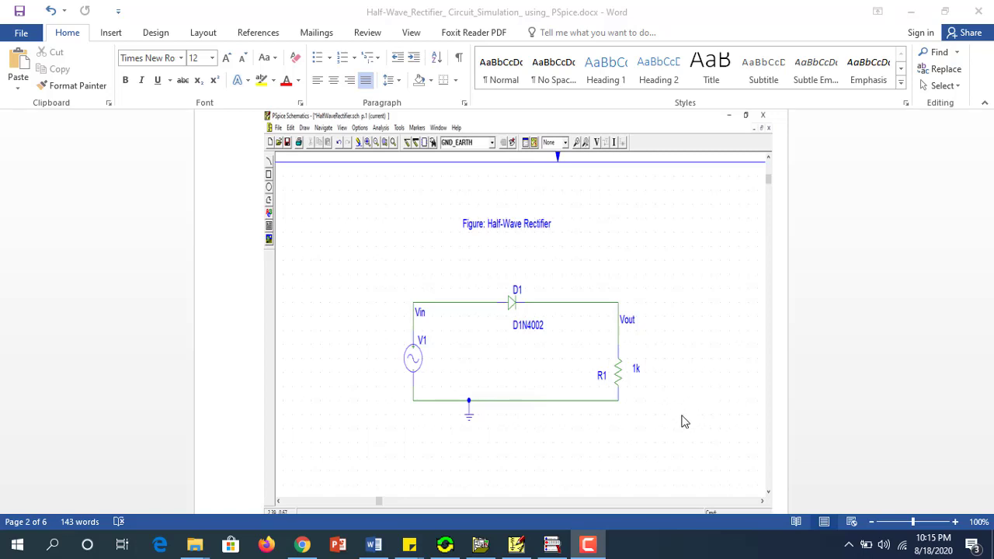
Switch from the Word reference document to the blank Schematic8 PSpice window
click(518, 545)
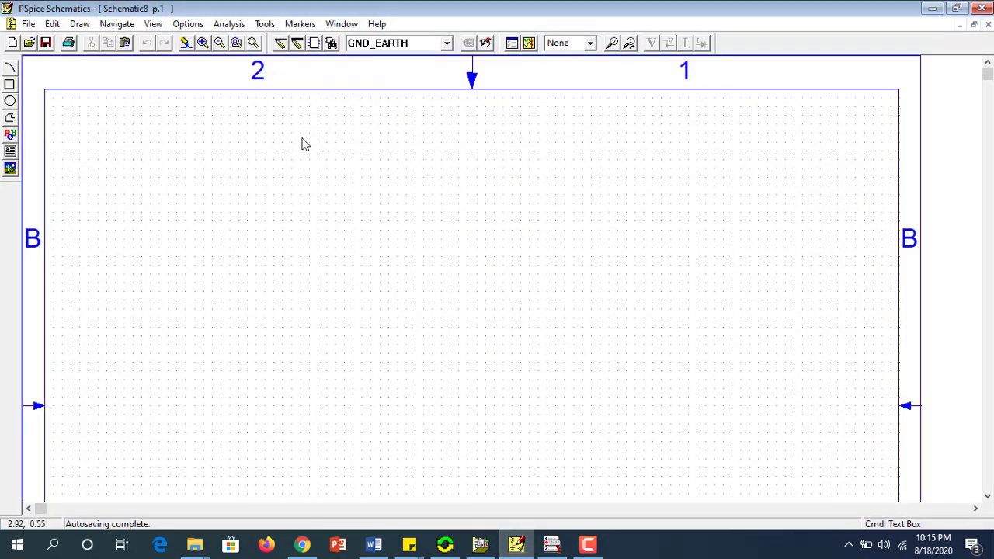
Place the VSIN sine voltage source V1 on the page
click(331, 44)
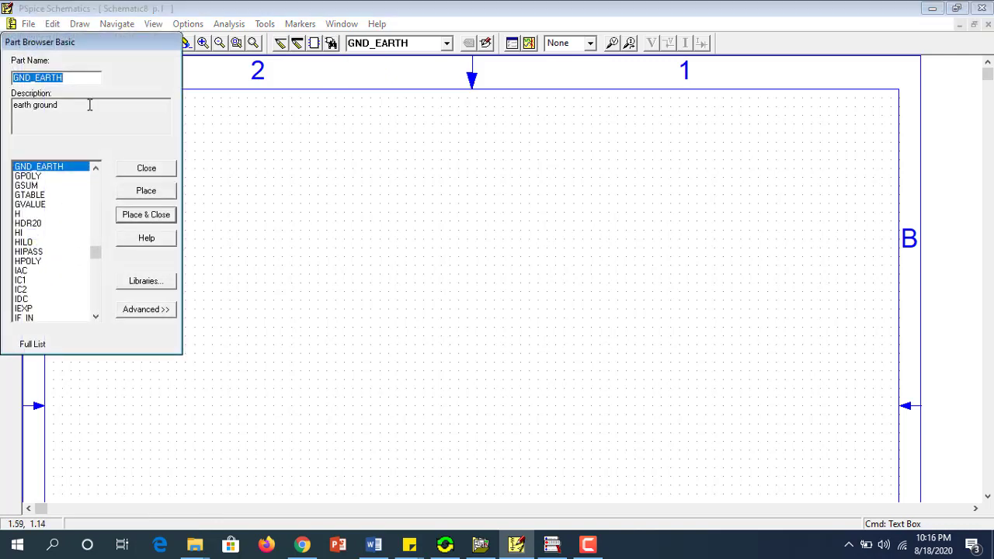
mouse_move(95, 39)
mouse_down()
mouse_move(249, 80)
mouse_move(276, 118)
mouse_up()
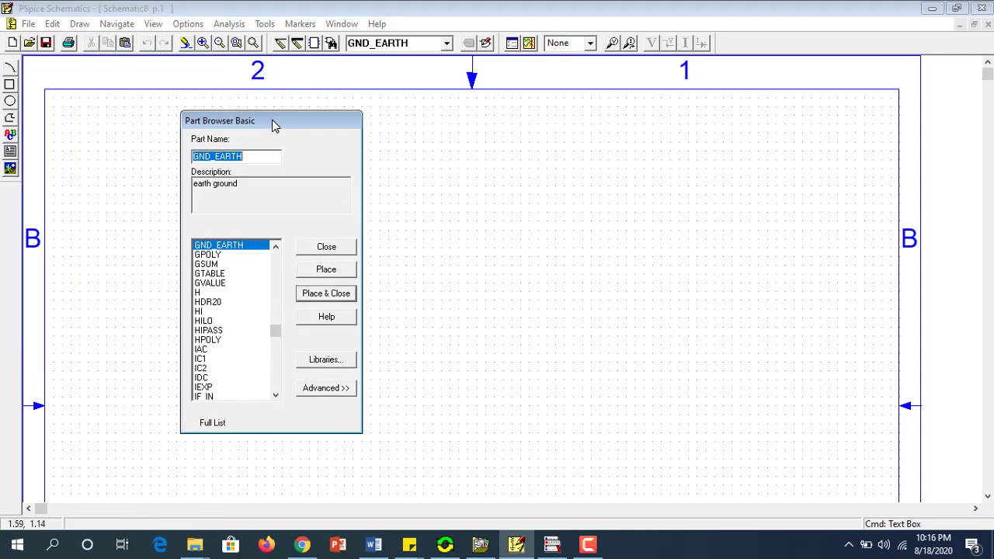
click(251, 157)
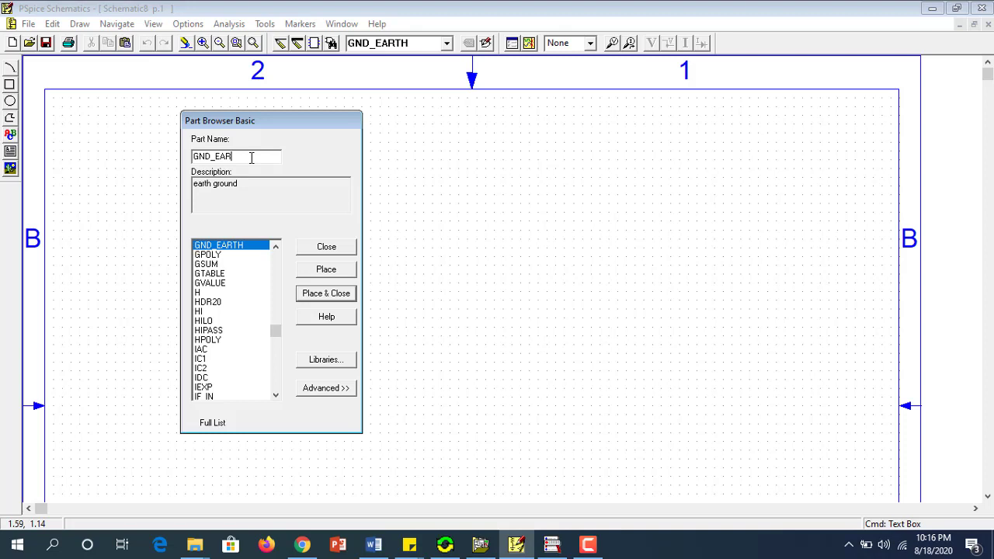
key(BackSpace)
key(BackSpace)
key(BackSpace)
text(v)
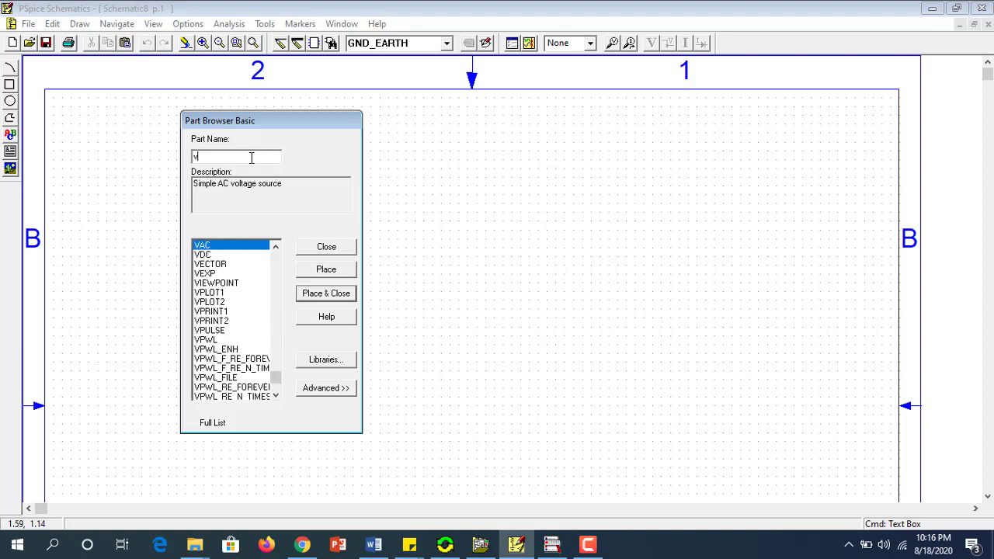
text(s)
click(203, 312)
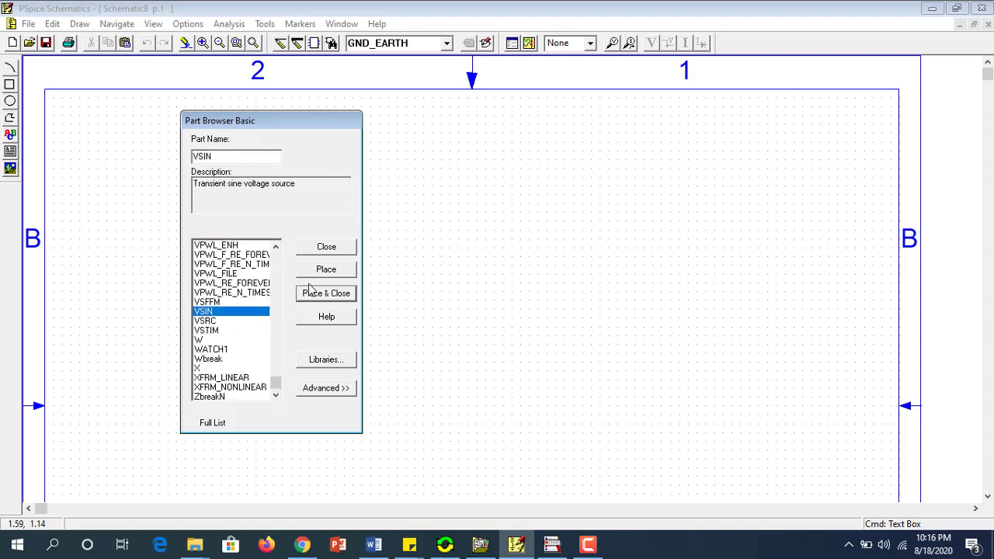
click(327, 269)
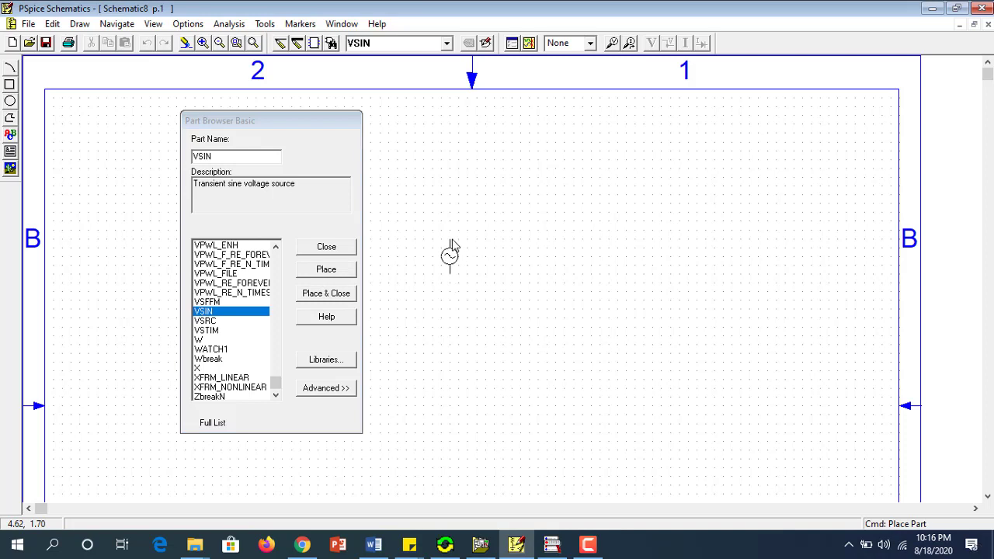
click(453, 247)
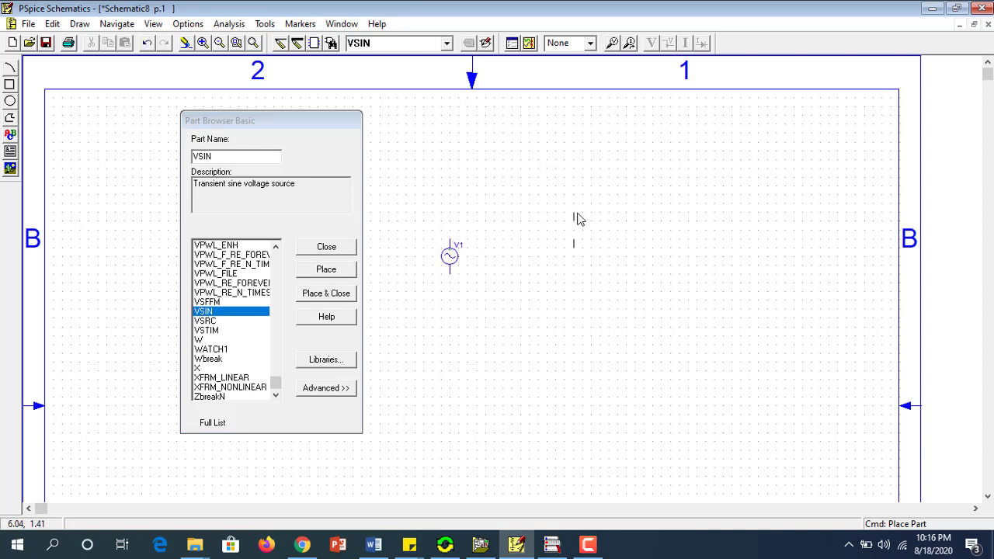
right_click(578, 220)
Place a D1N4002 diode D1 above and right of V1
click(223, 156)
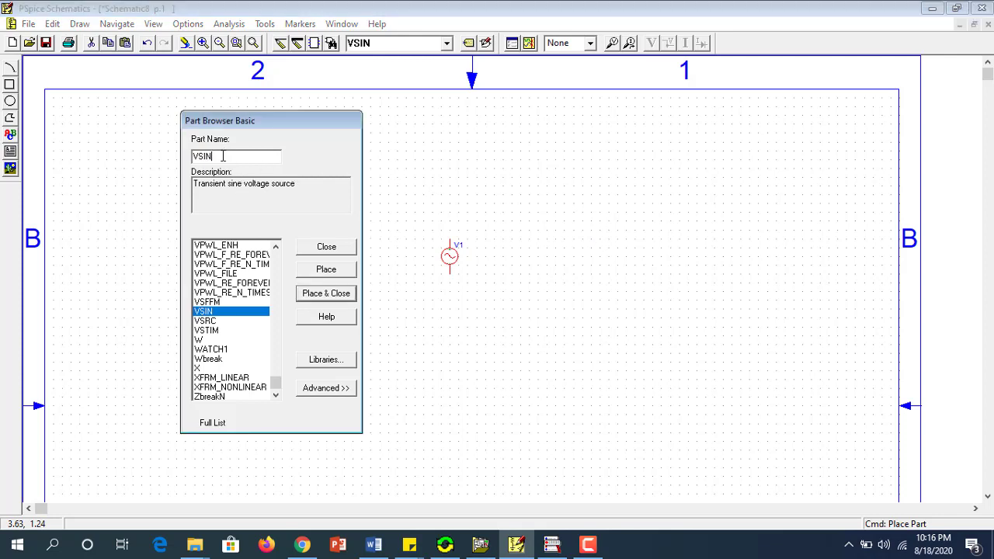
key(BackSpace)
key(BackSpace)
key(BackSpace)
key(BackSpace)
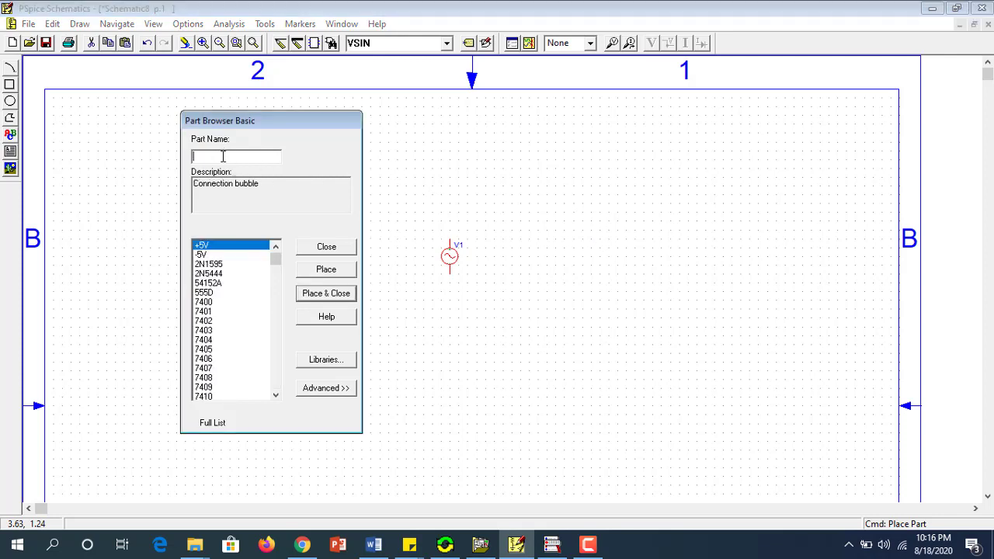
text(d)
click(225, 255)
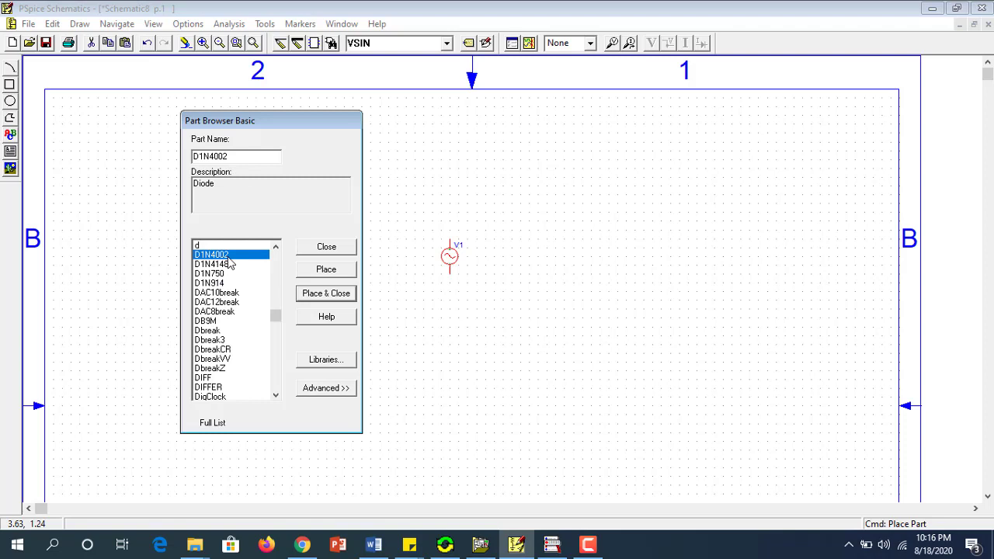
click(324, 275)
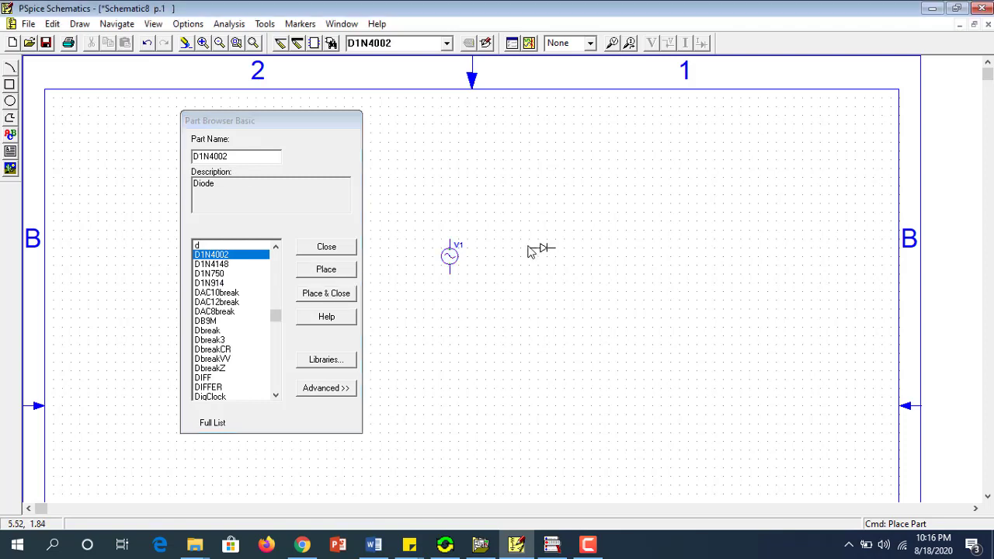
click(510, 210)
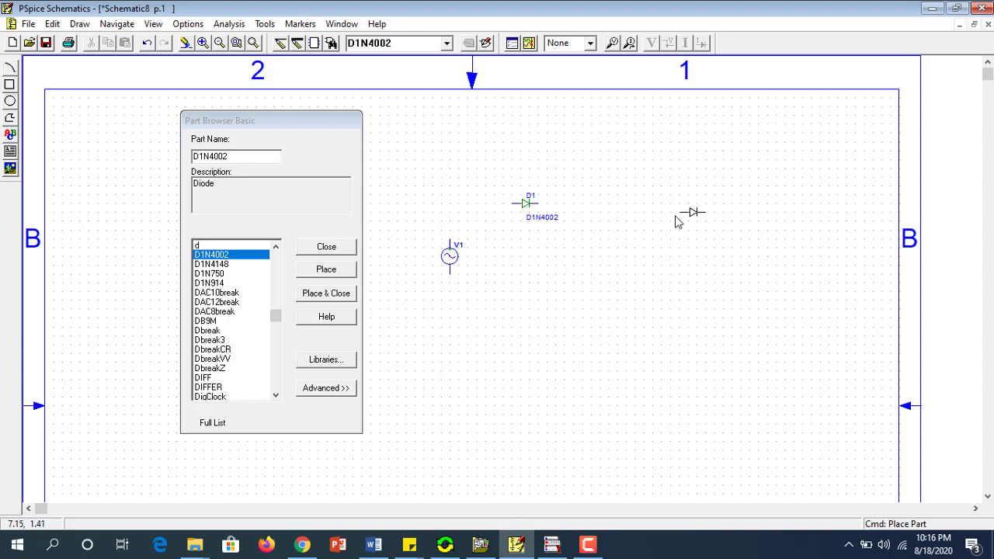
Place a vertically rotated resistor R1 right of the diode, then close the Part Browser
click(235, 158)
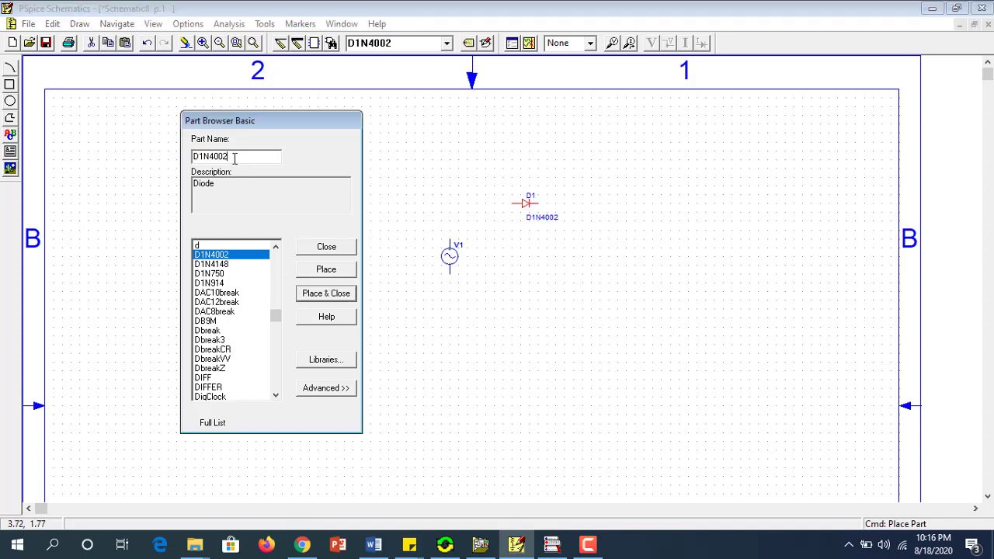
key(BackSpace)
key(BackSpace)
key(BackSpace)
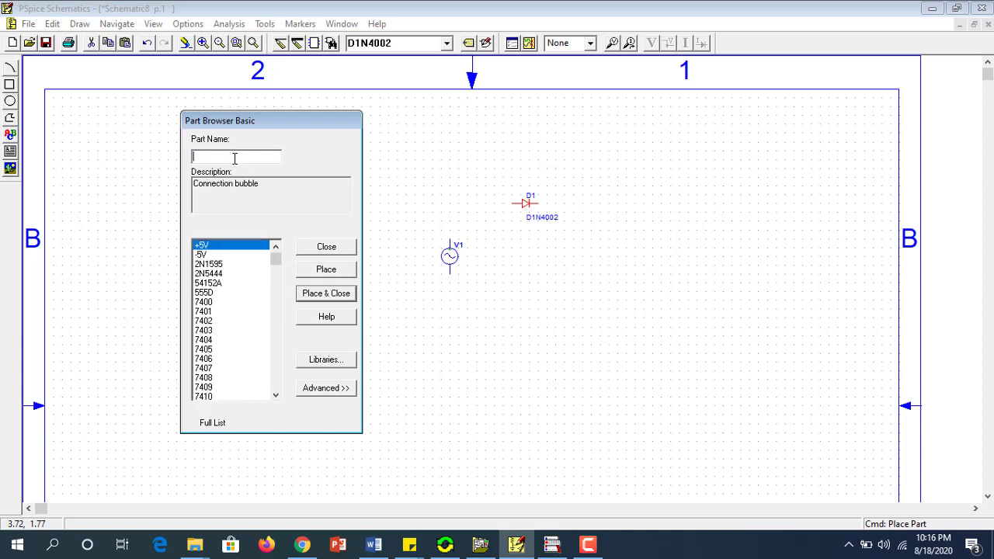
text(r)
click(329, 271)
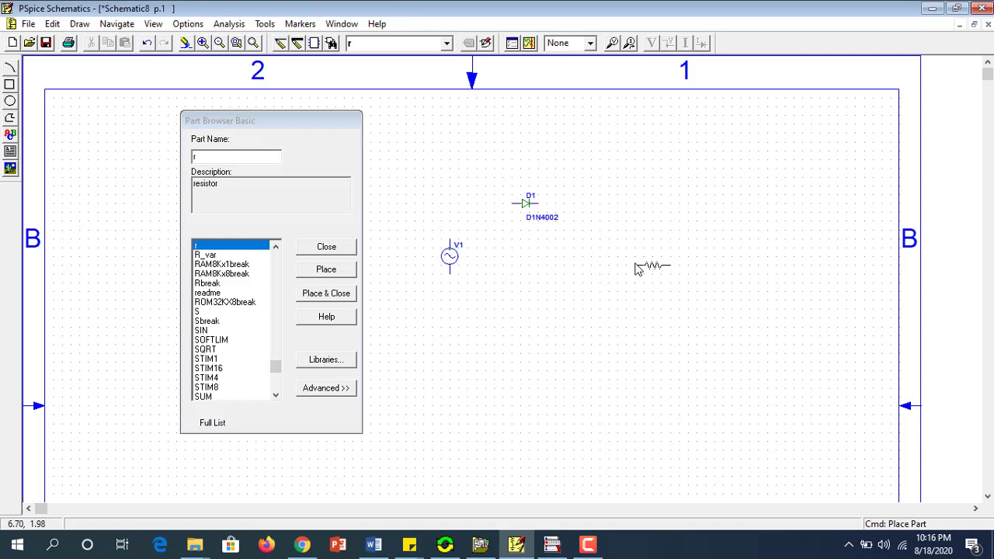
key(ctrl+r)
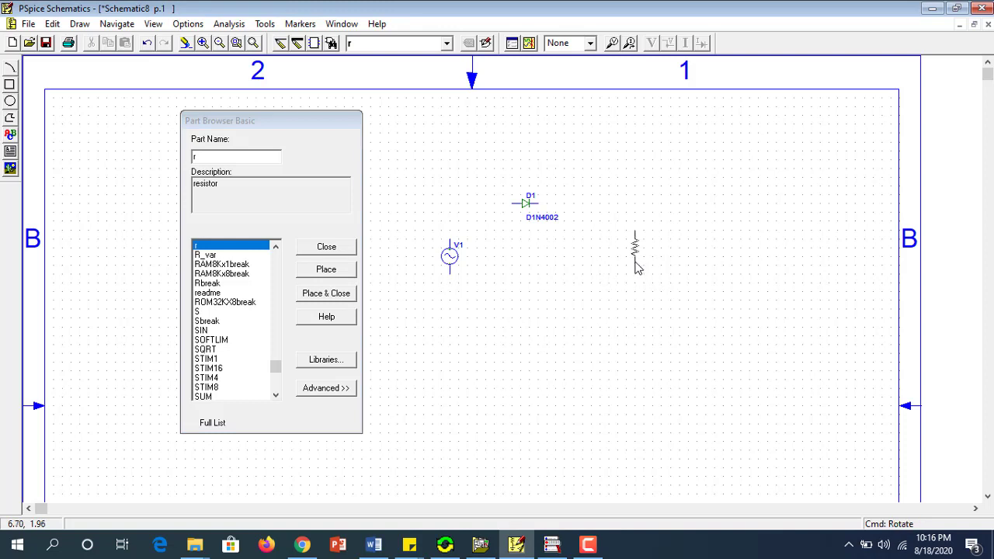
click(648, 278)
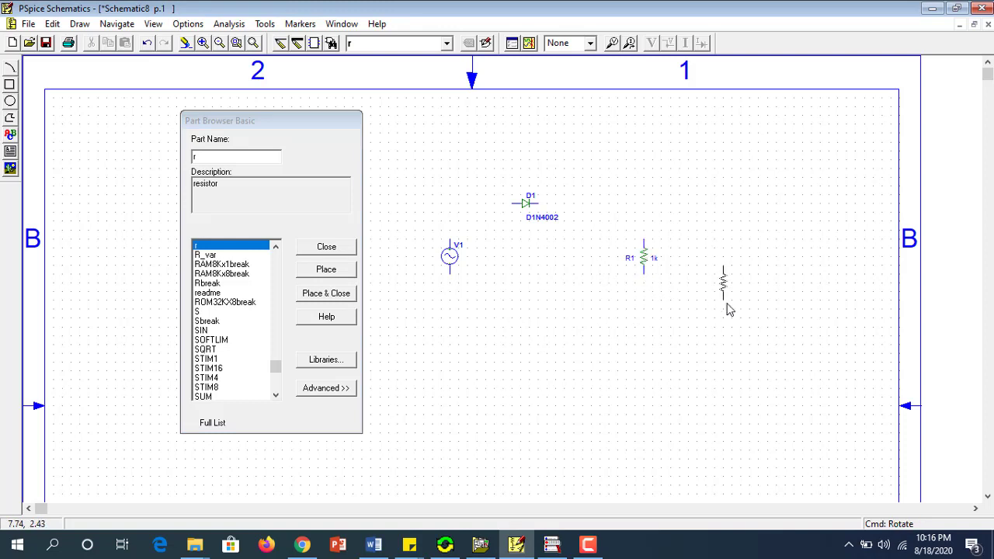
click(333, 246)
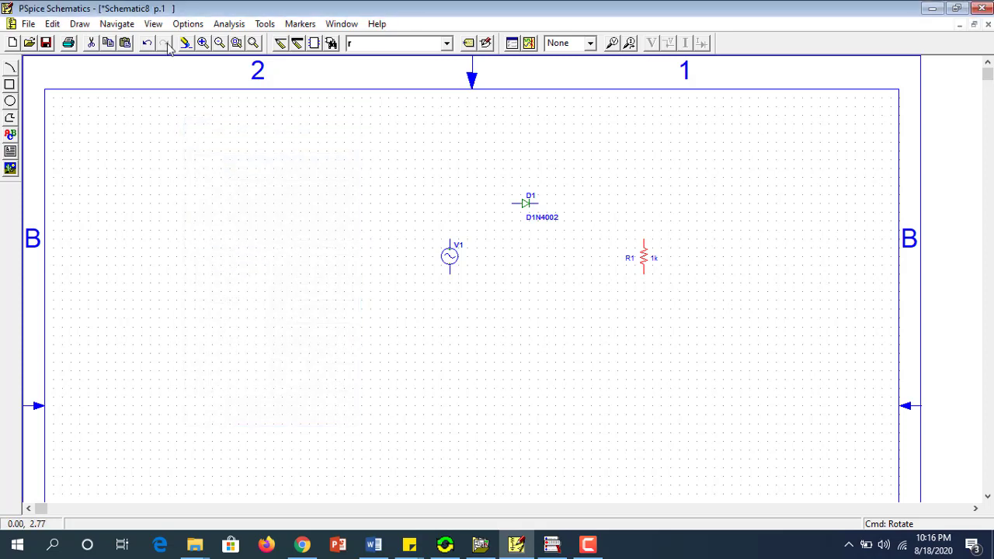
Wire V1 to the diode anode, the cathode to R1, and V1's bottom to R1's bottom
click(281, 43)
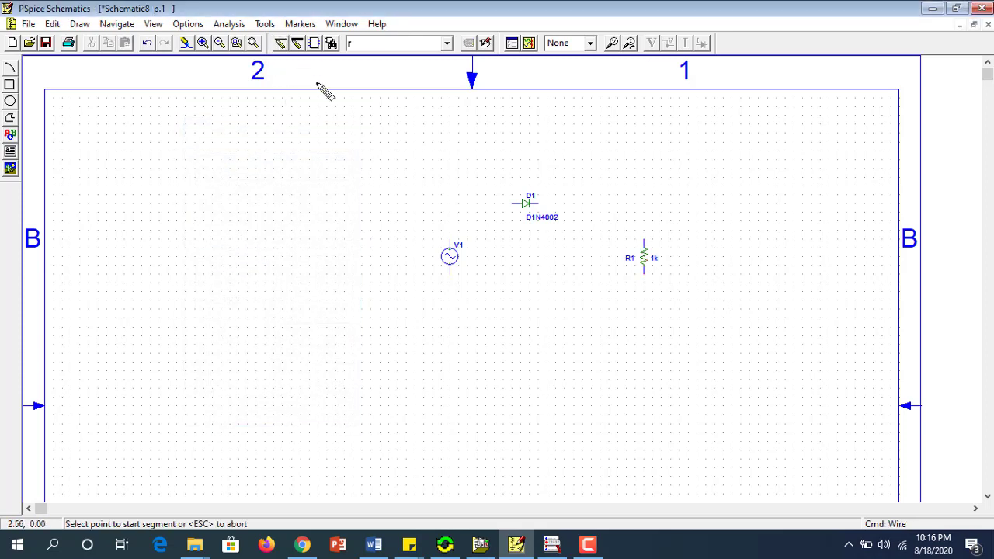
click(451, 239)
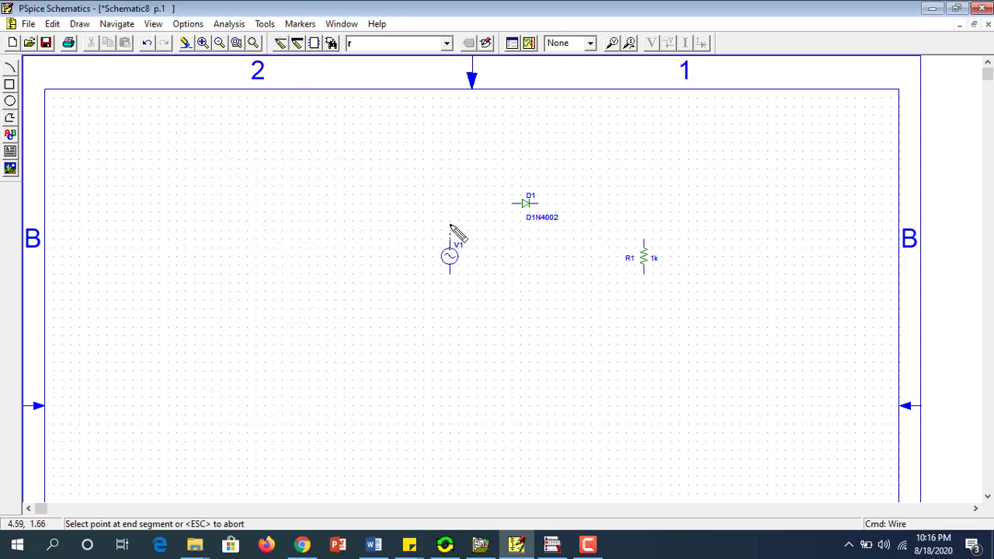
click(514, 204)
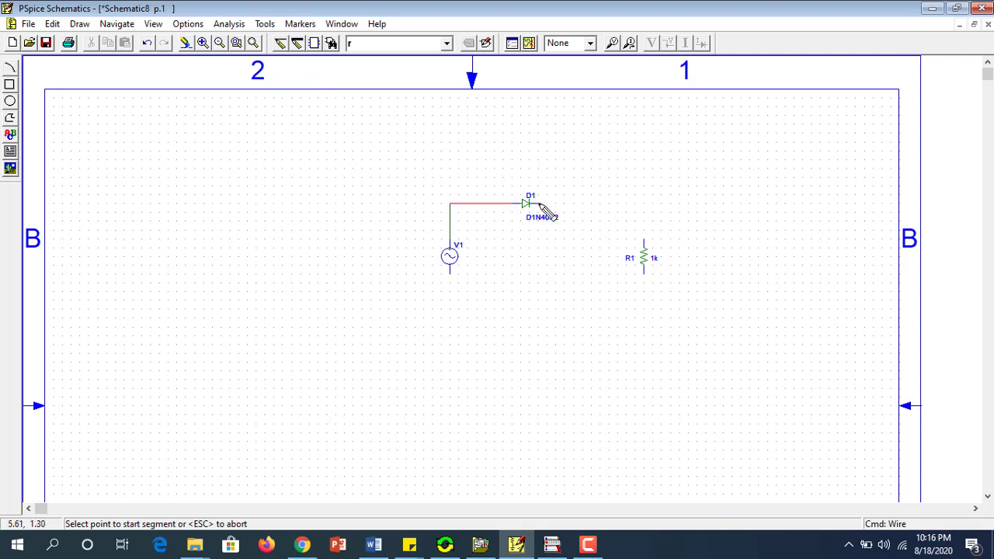
click(538, 204)
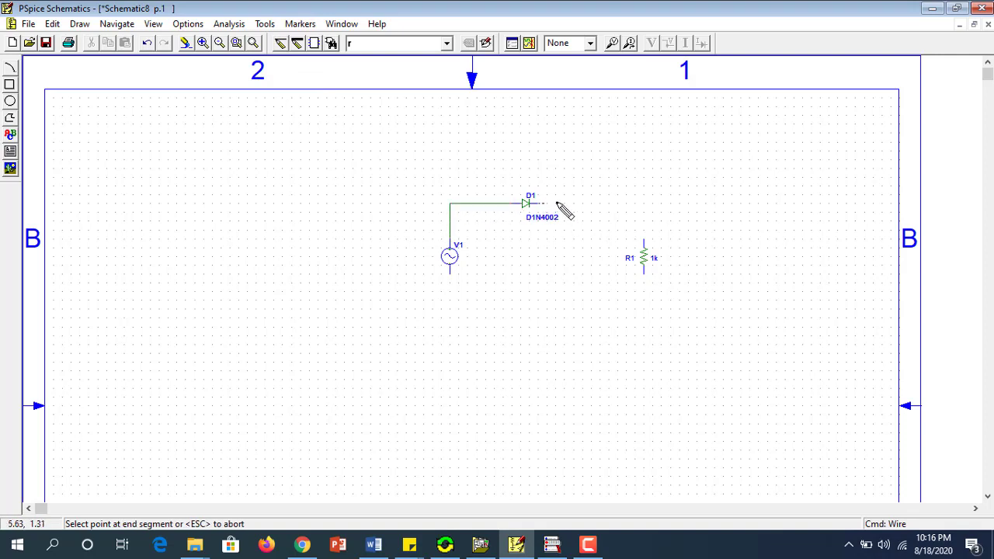
click(644, 242)
click(451, 274)
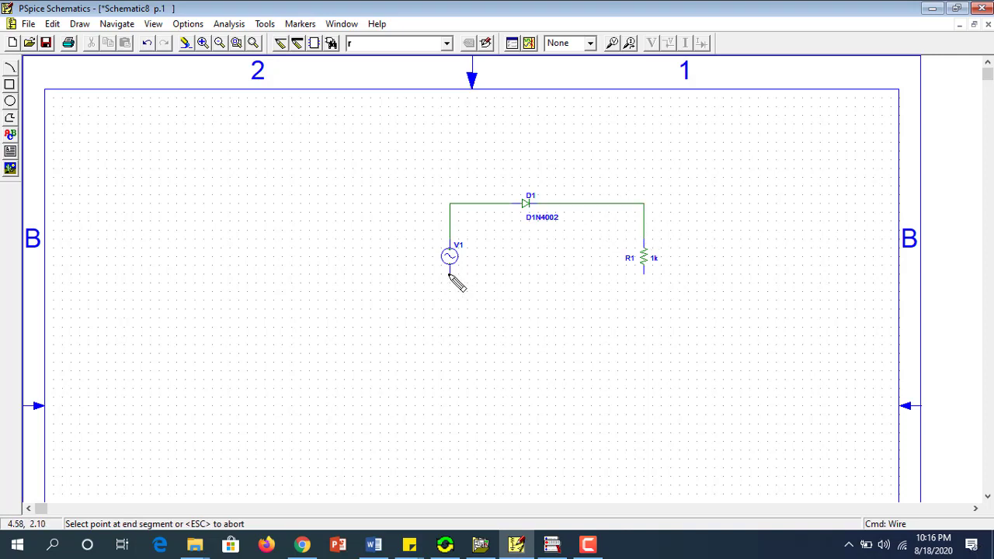
click(643, 281)
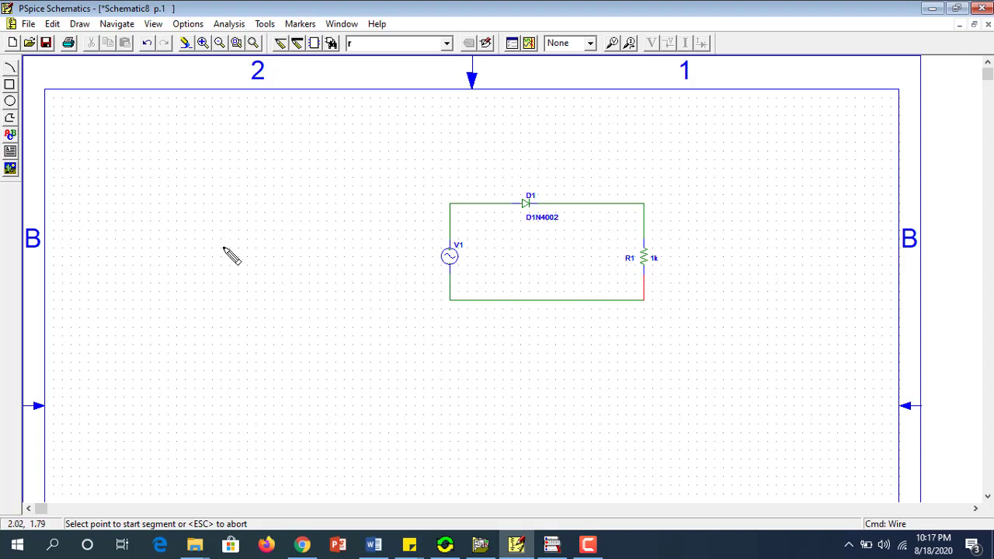
Attach a GND_EARTH ground symbol to the circuit's bottom wire
key(ctrl+g)
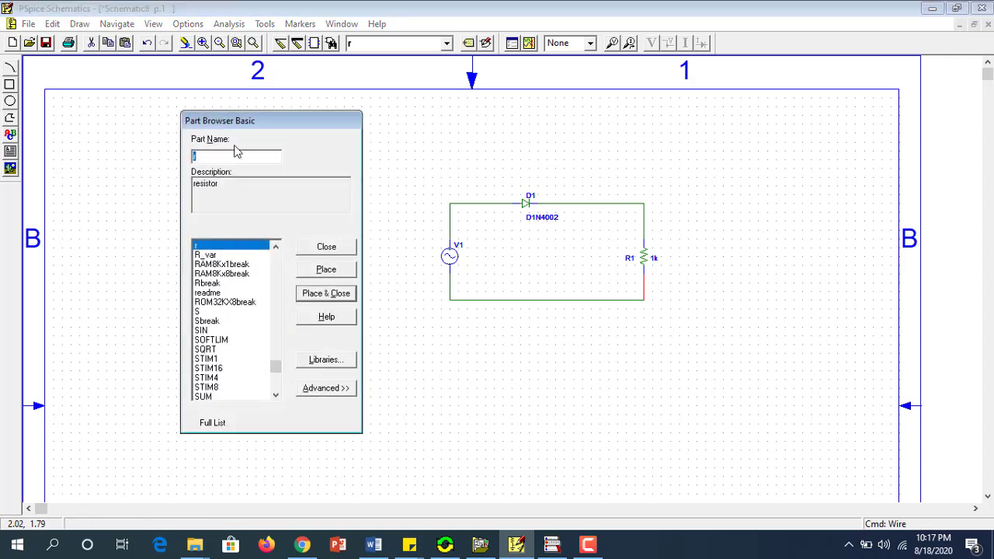
text(g)
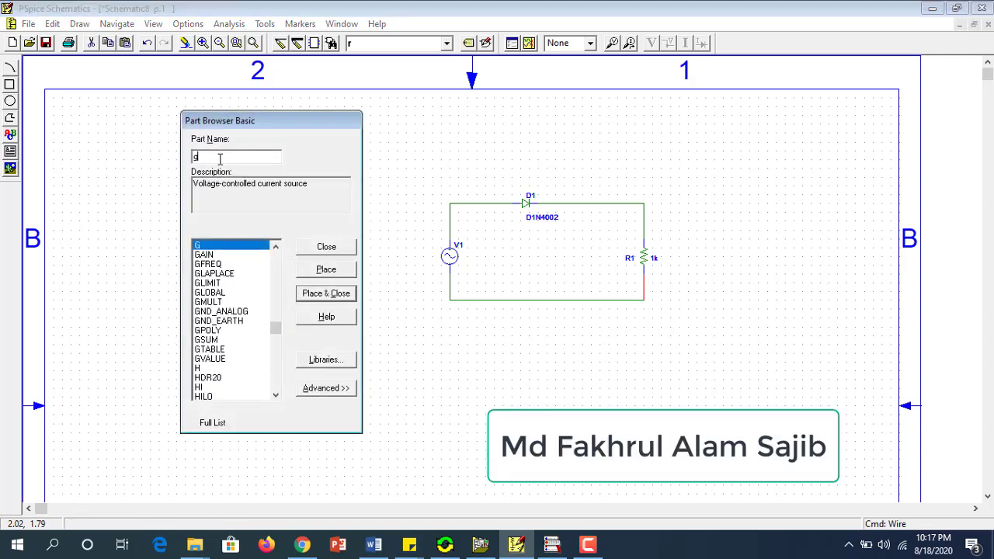
click(223, 320)
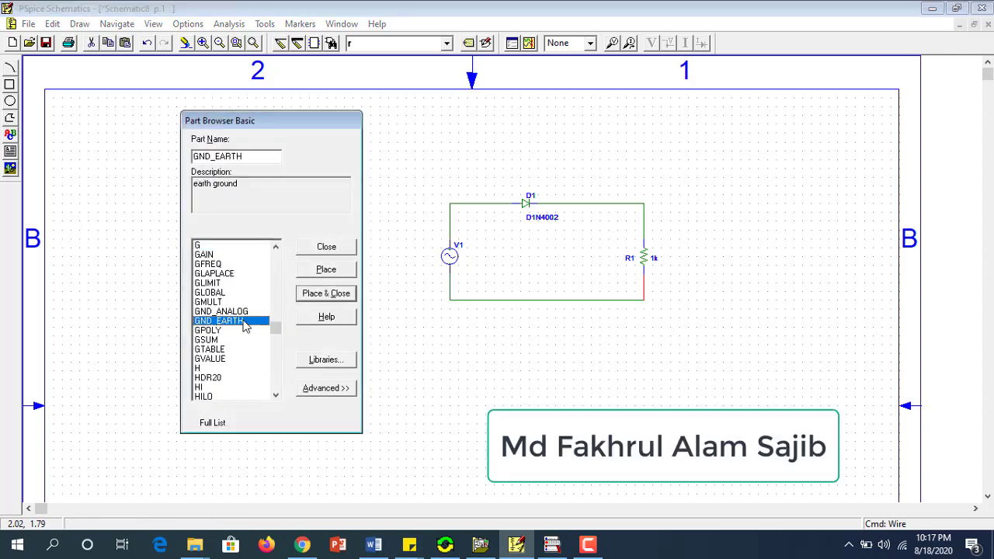
click(307, 272)
click(520, 304)
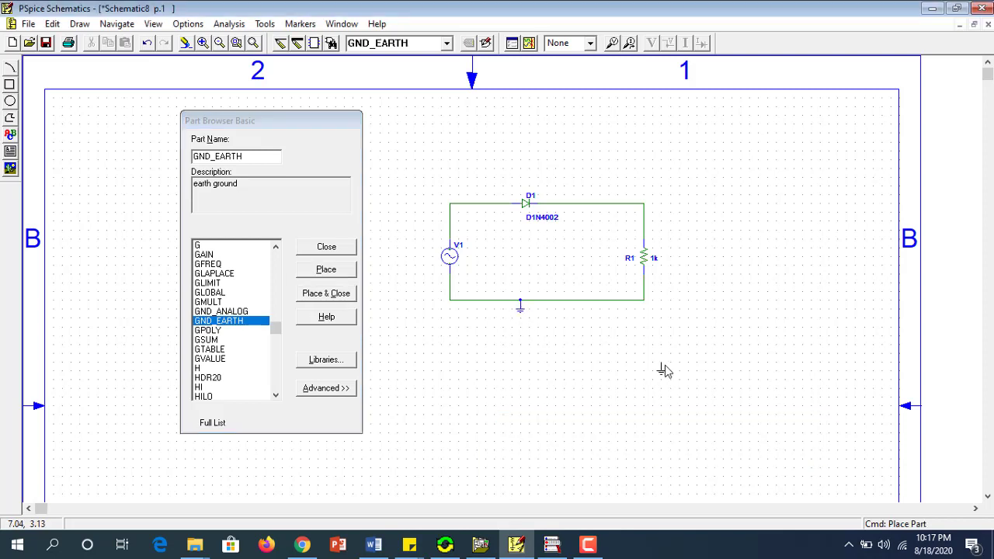
click(332, 247)
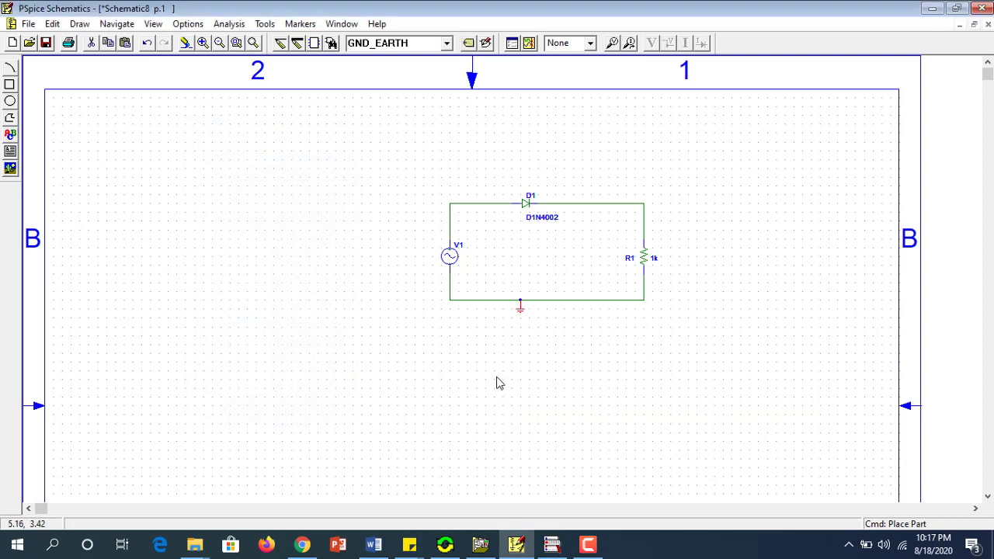
Glance down the Word report for reference, then return to the schematic
click(374, 546)
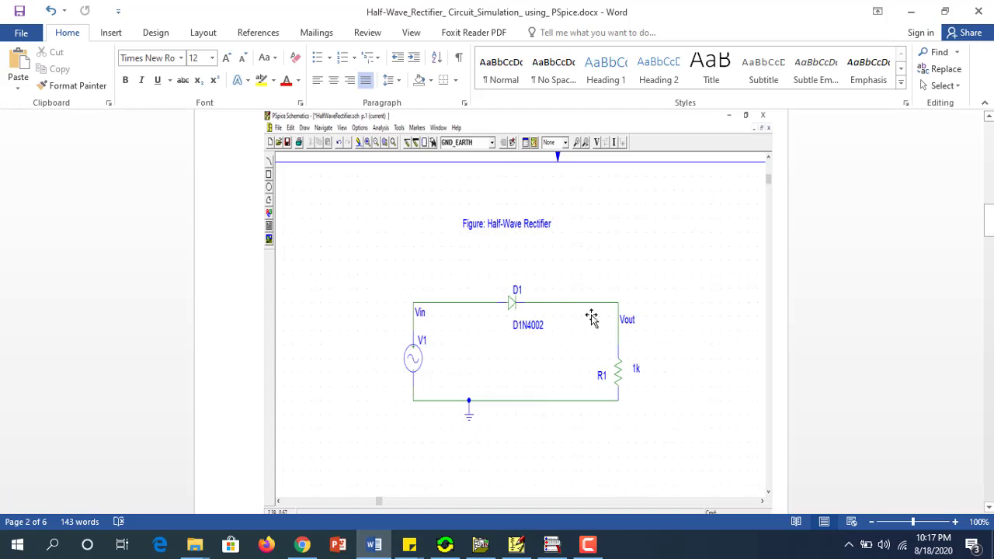
scroll(540, 345, down, 1)
scroll(548, 353, down, 2)
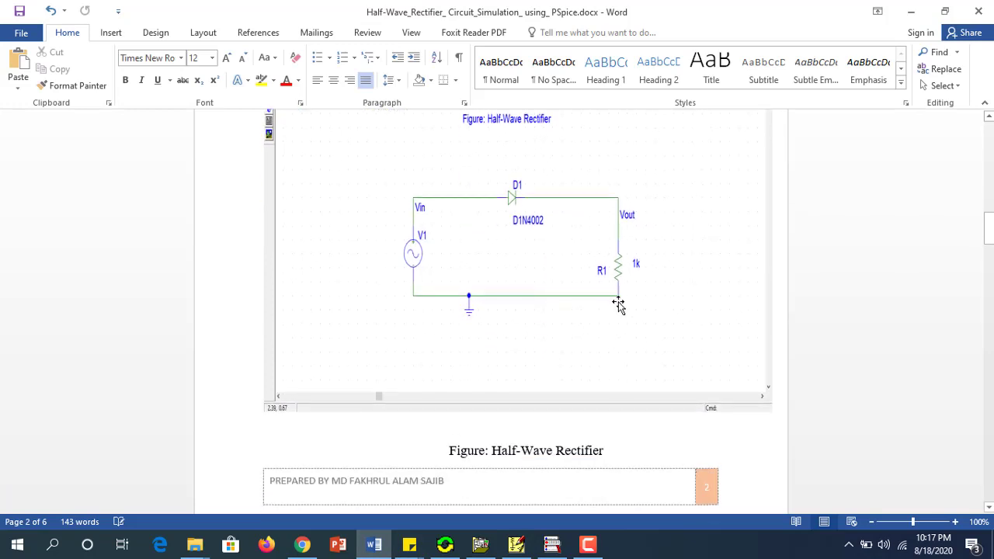
click(910, 10)
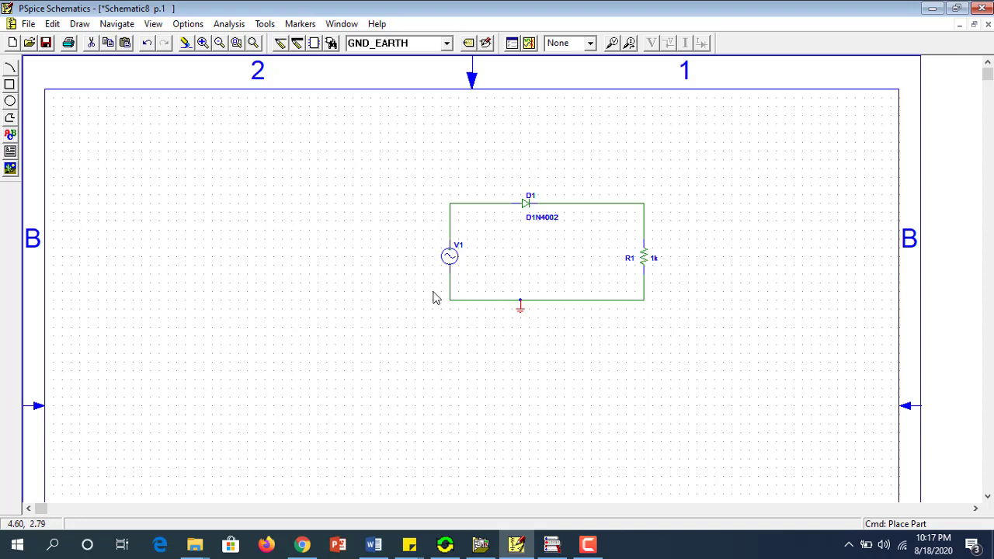
Scroll the Word report to section 4, Voltage Input Setup, with V1's VSIN attributes
click(370, 547)
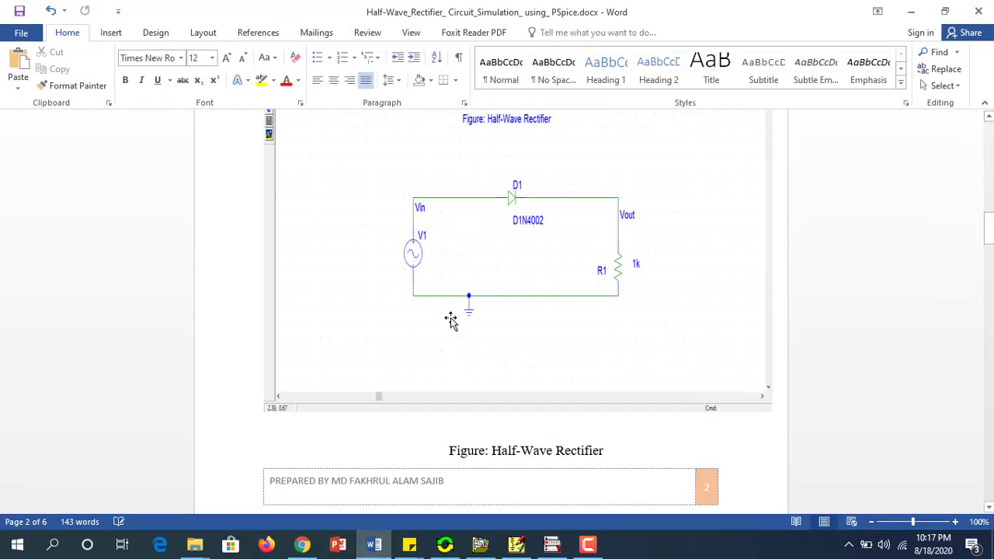
scroll(449, 330, down, 6)
scroll(438, 353, down, 5)
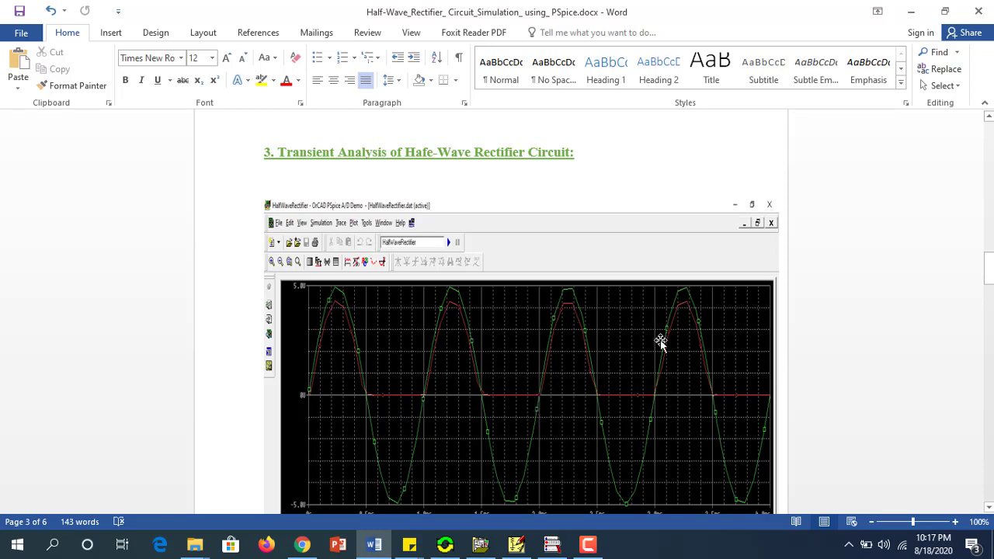
scroll(588, 405, down, 3)
scroll(588, 405, down, 5)
scroll(586, 408, down, 6)
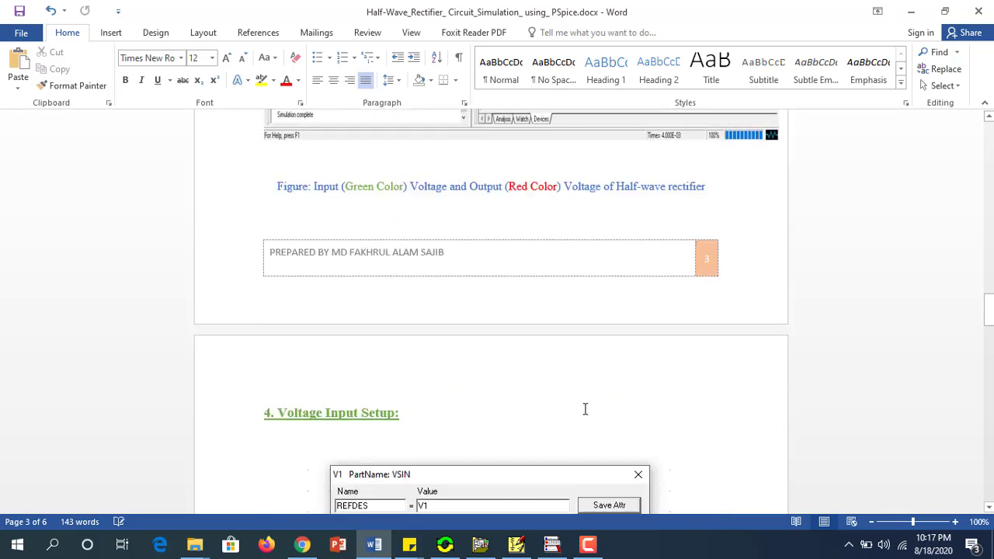
scroll(583, 411, down, 5)
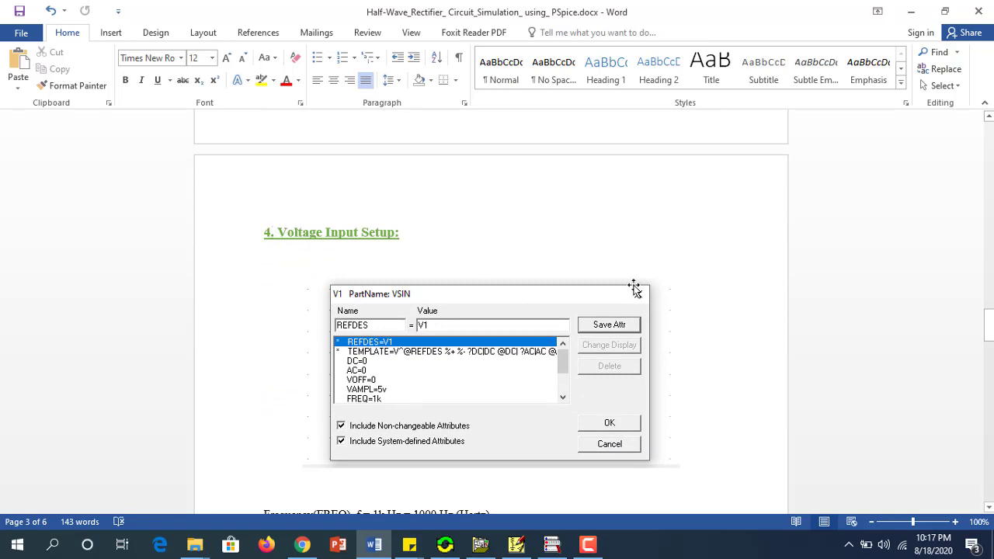
Set V1's attributes to DC 0, AC 0, VOFF 0, VAMPL 5v and FREQ 1k
click(911, 11)
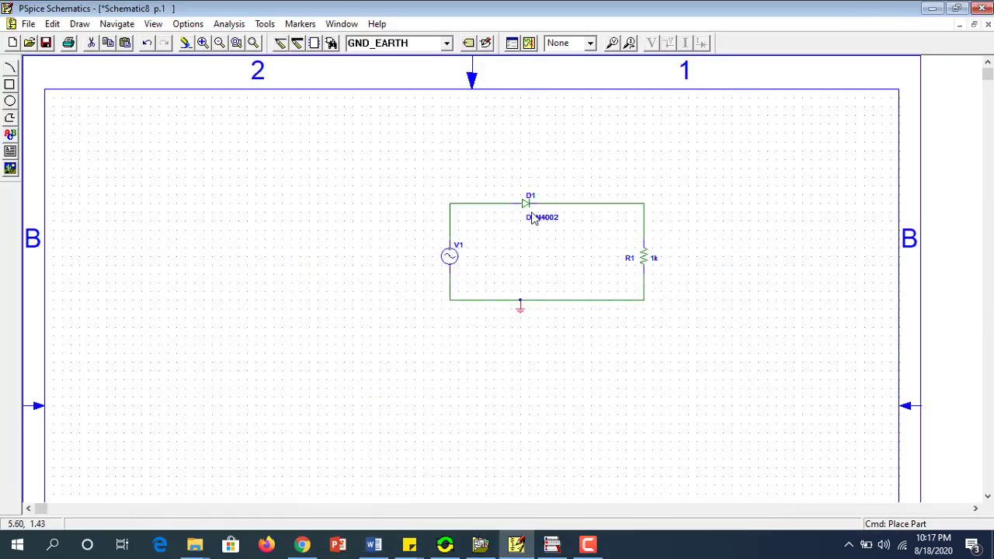
click(450, 256)
double_click(451, 257)
click(372, 252)
text(0)
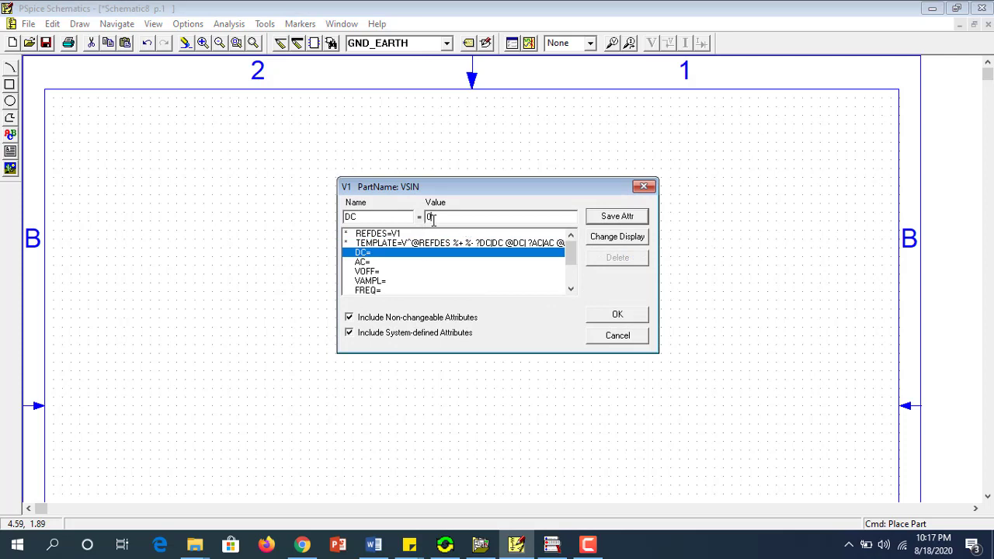
click(384, 261)
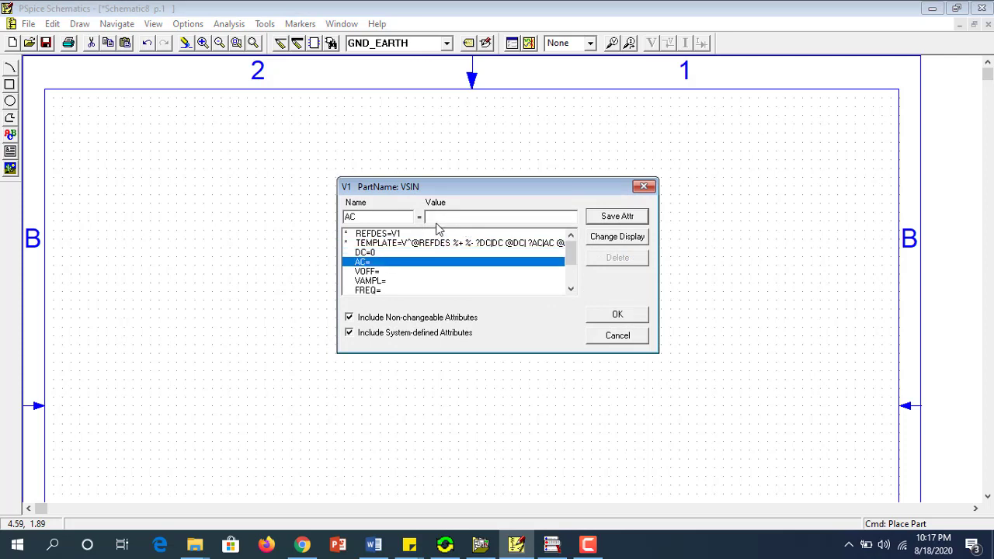
click(386, 271)
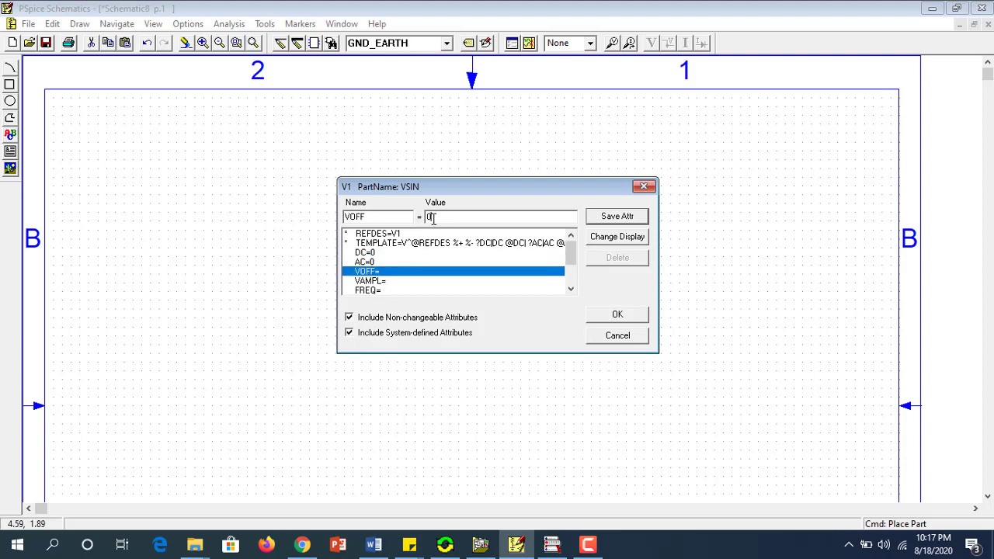
click(390, 280)
text(5v)
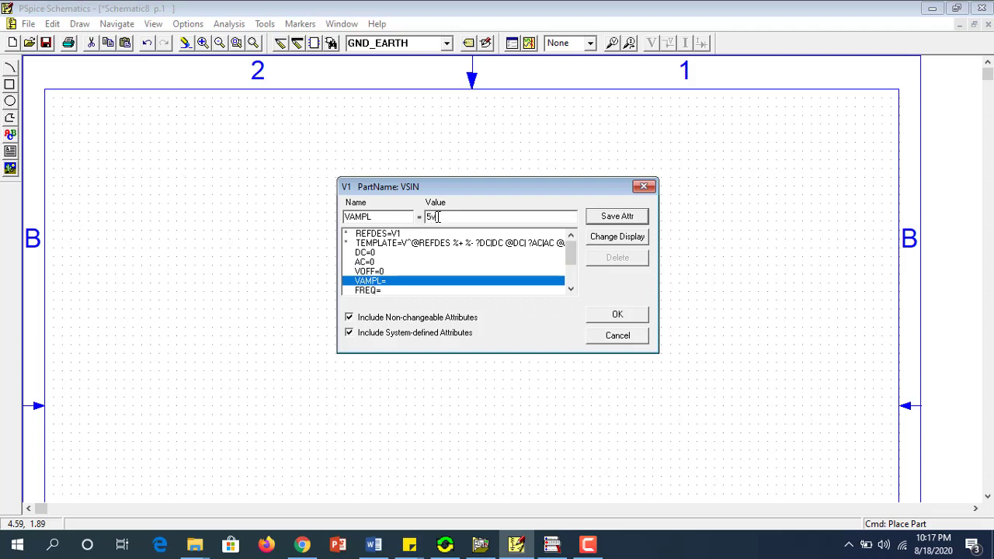
click(378, 290)
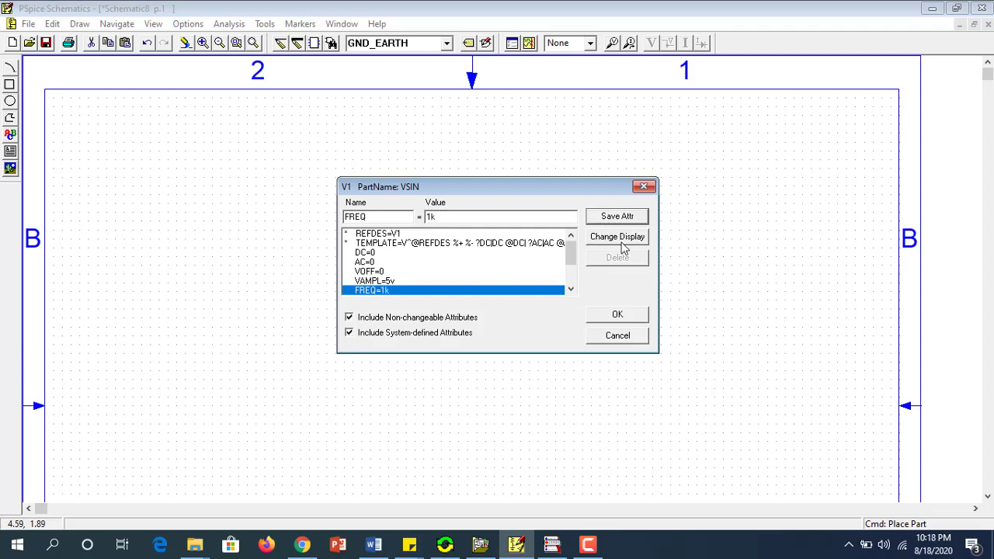
click(619, 316)
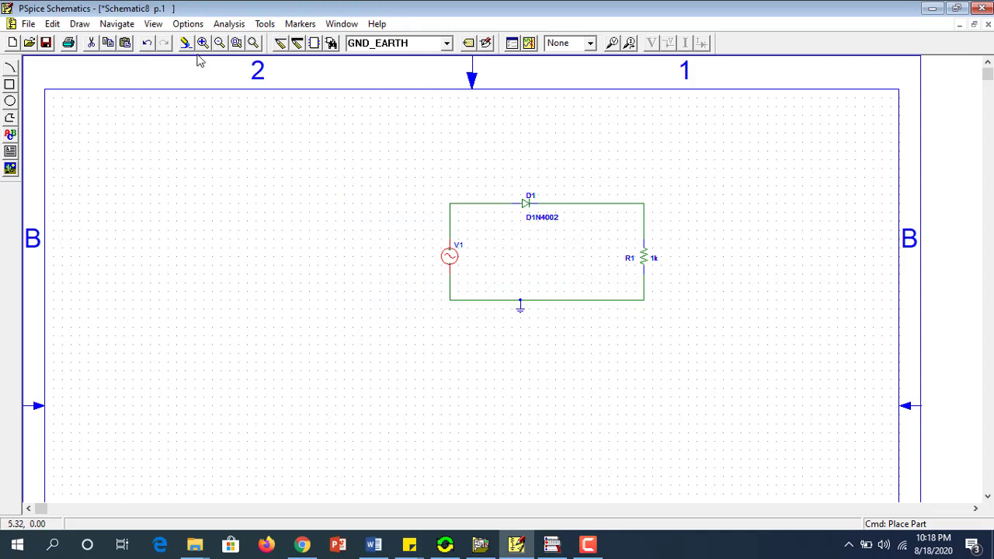
Save the schematic under the file name HalfWaveRectifier
click(46, 44)
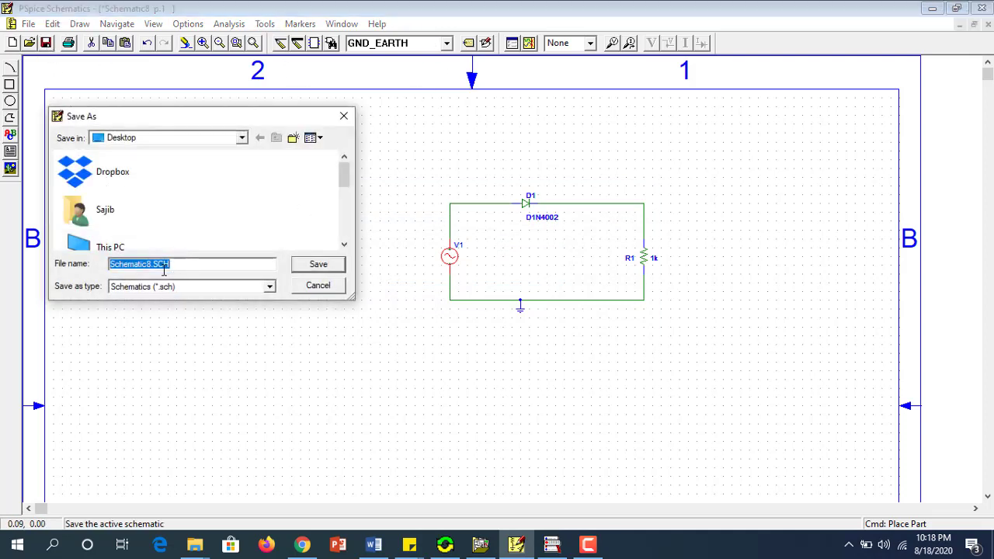
click(152, 265)
key(BackSpace)
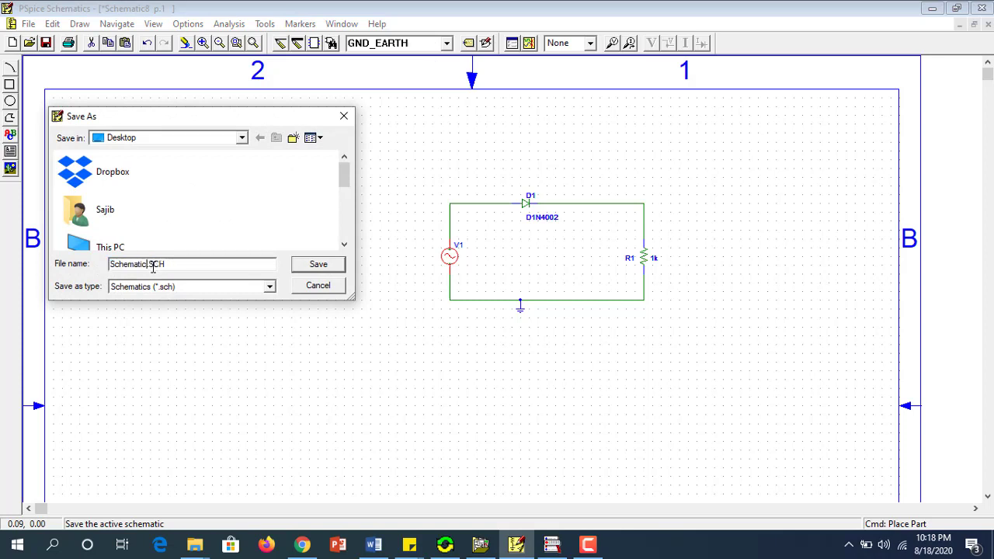
key(BackSpace)
key(BackSpace)
key(BackSpace)
key(BackSpace)
key(BackSpace)
text(Ha)
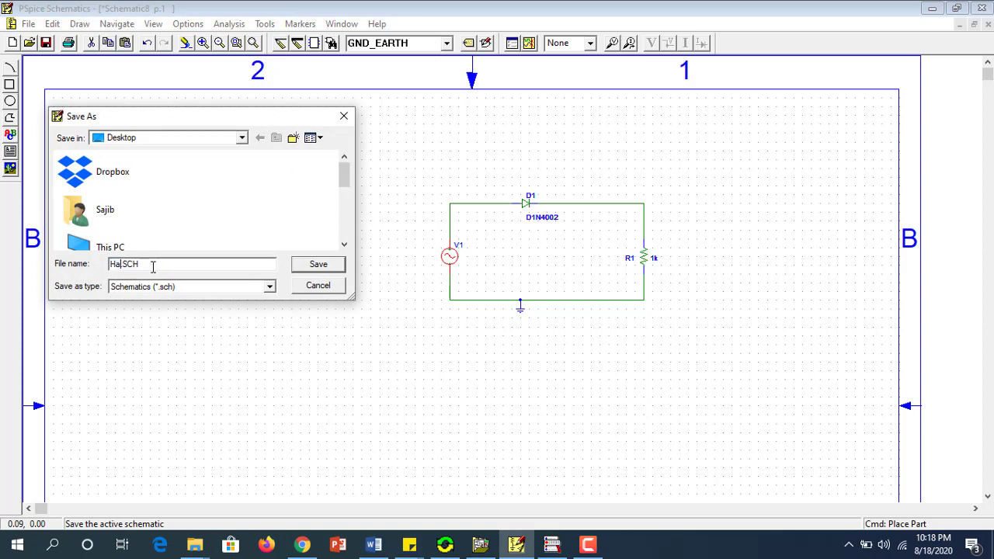
text(lf)
text(_)
text(Wave)
key(BackSpace)
key(BackSpace)
key(BackSpace)
key(BackSpace)
key(BackSpace)
key(BackSpace)
key(BackSpace)
text(Wave)
text(R)
text(ecti)
text(fier)
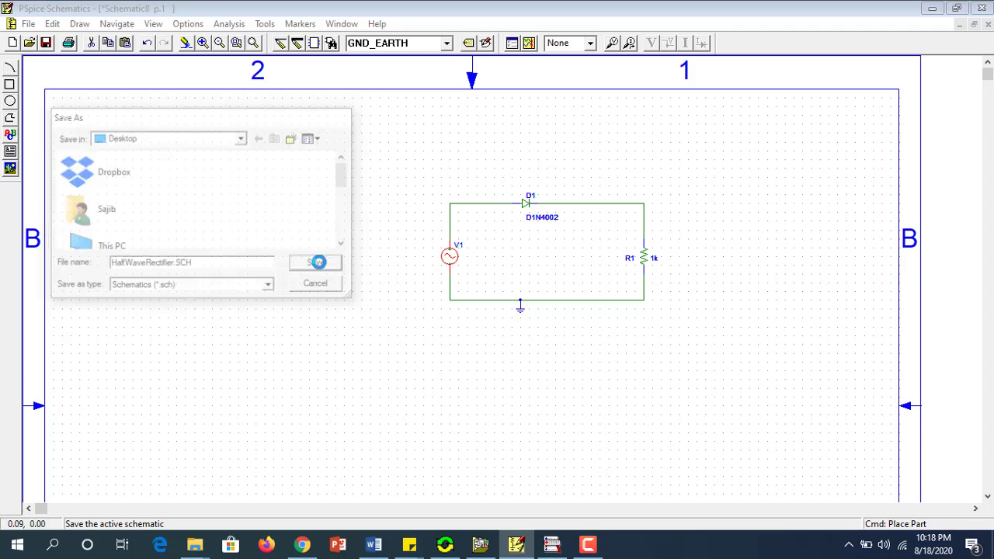
click(322, 266)
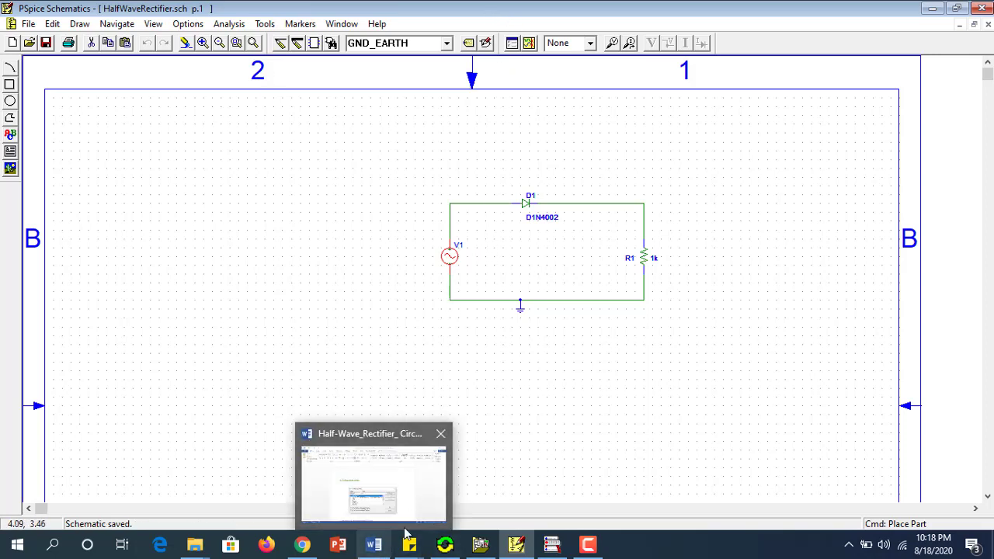
Review the Word report's Analysis Setup screenshots (1 ms period, 4 ms transient), then return to PSpice
click(380, 550)
scroll(515, 360, down, 3)
scroll(517, 357, down, 5)
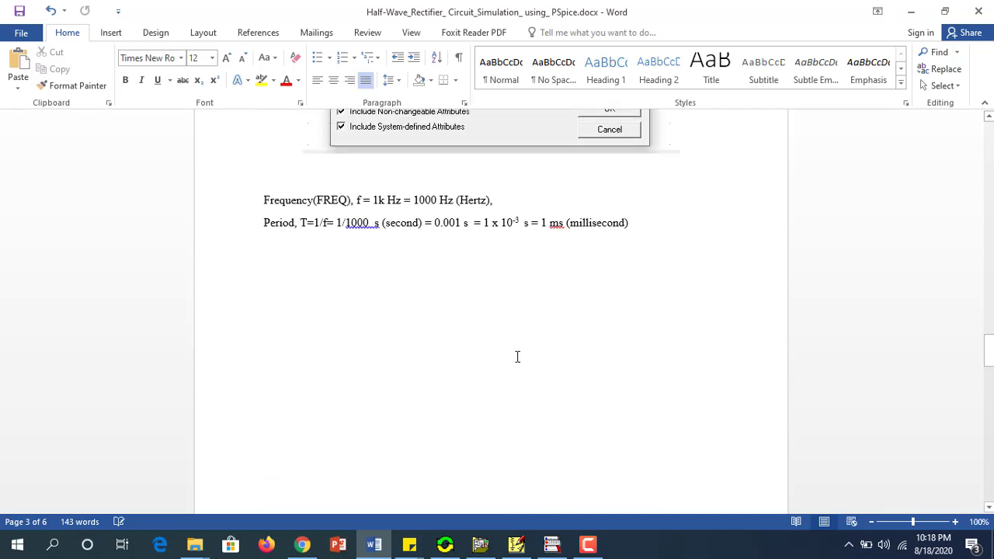
scroll(517, 360, up, 1)
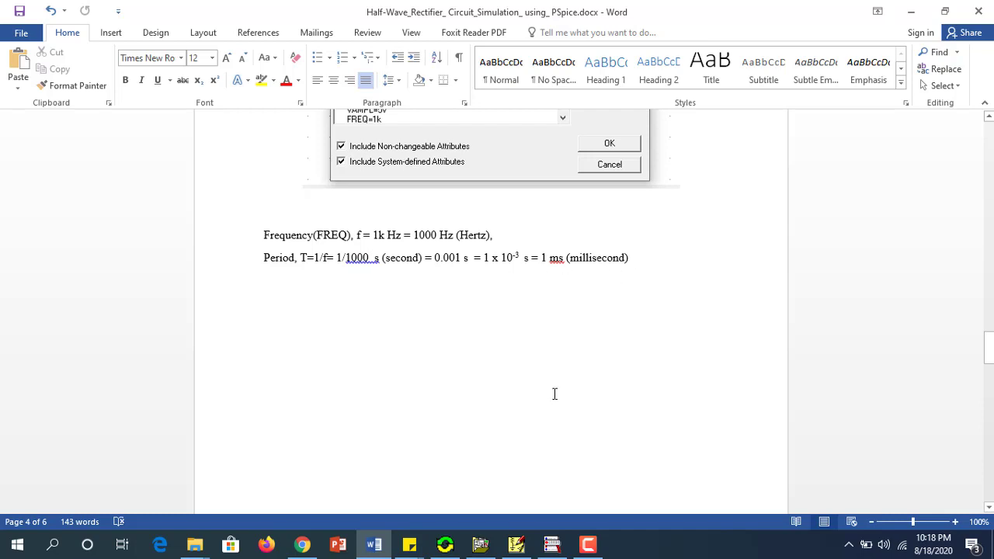
scroll(555, 394, down, 5)
scroll(550, 402, down, 2)
scroll(552, 395, down, 2)
scroll(546, 373, down, 3)
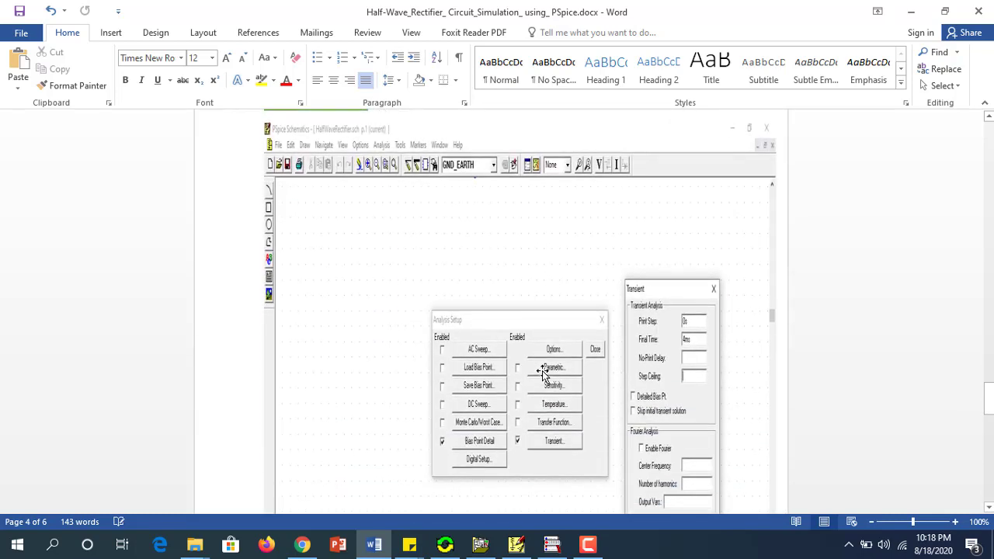
scroll(544, 381, down, 2)
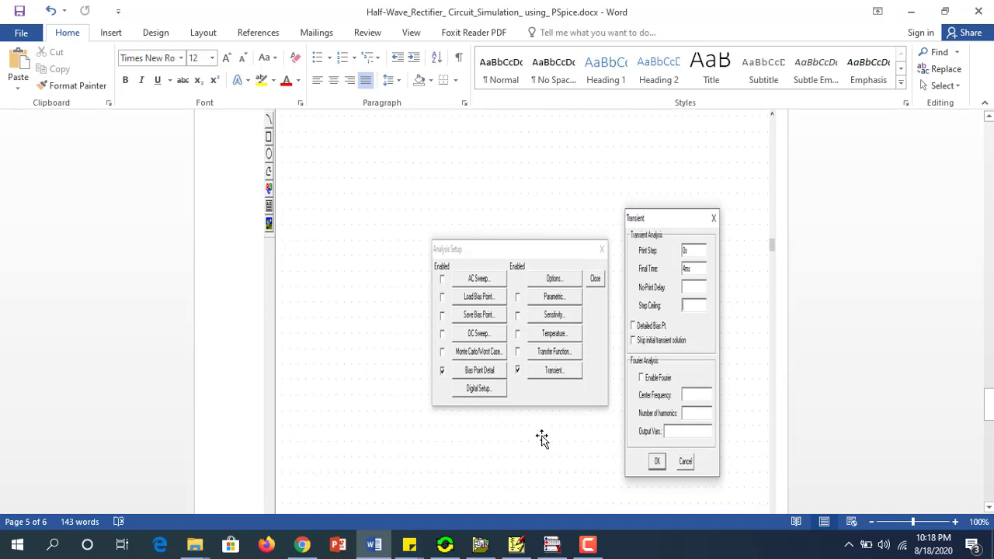
scroll(541, 438, down, 1)
click(514, 546)
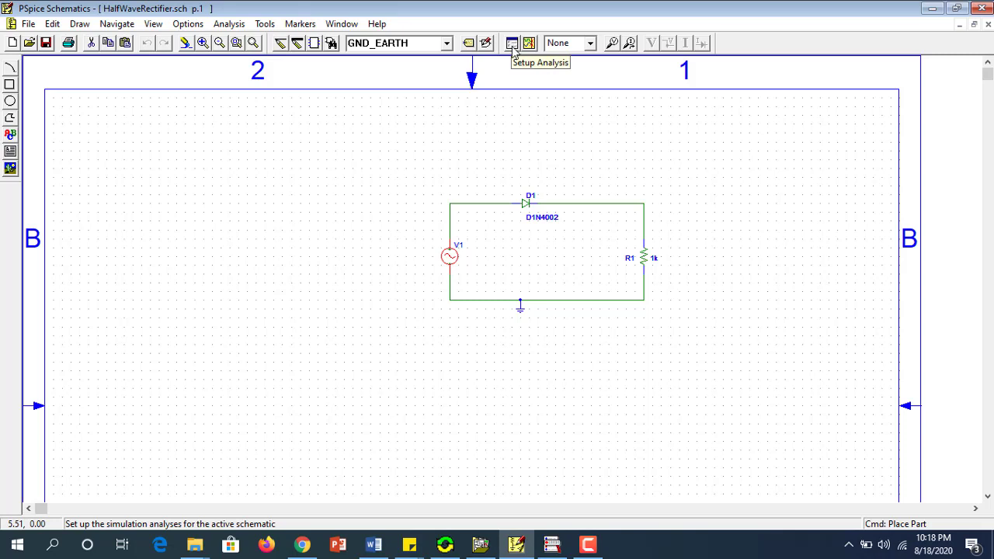
Enable transient analysis with a 4ms final time and 0ms print step
click(512, 44)
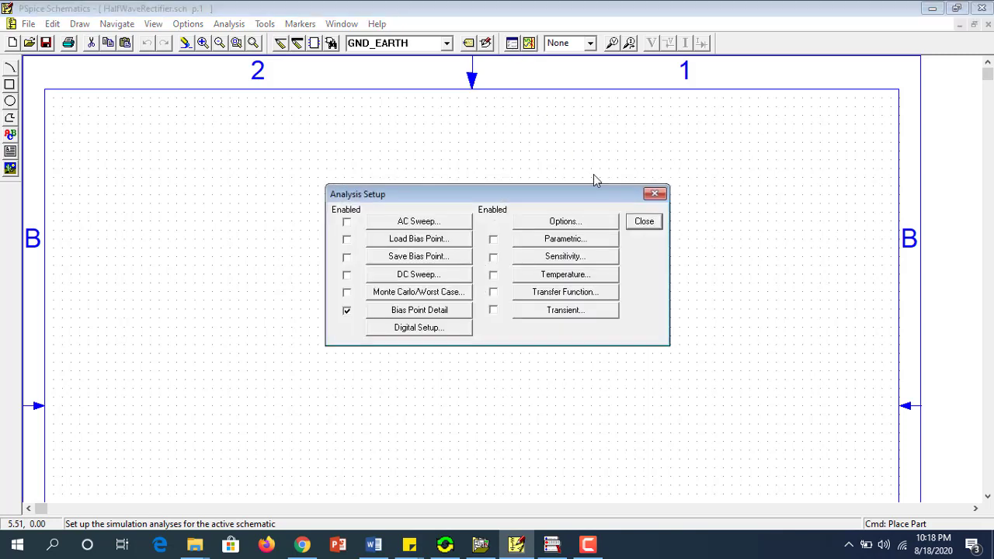
click(493, 310)
click(564, 311)
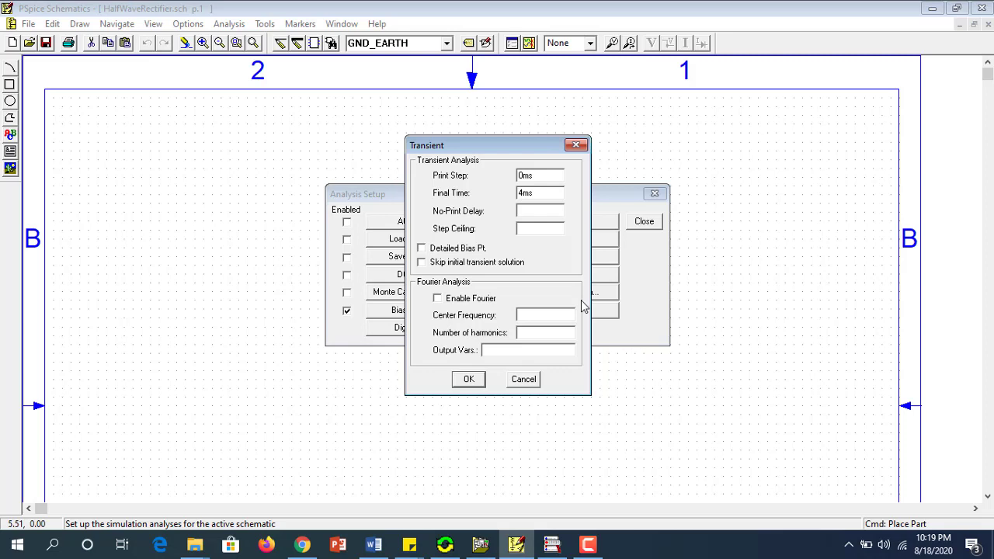
click(468, 379)
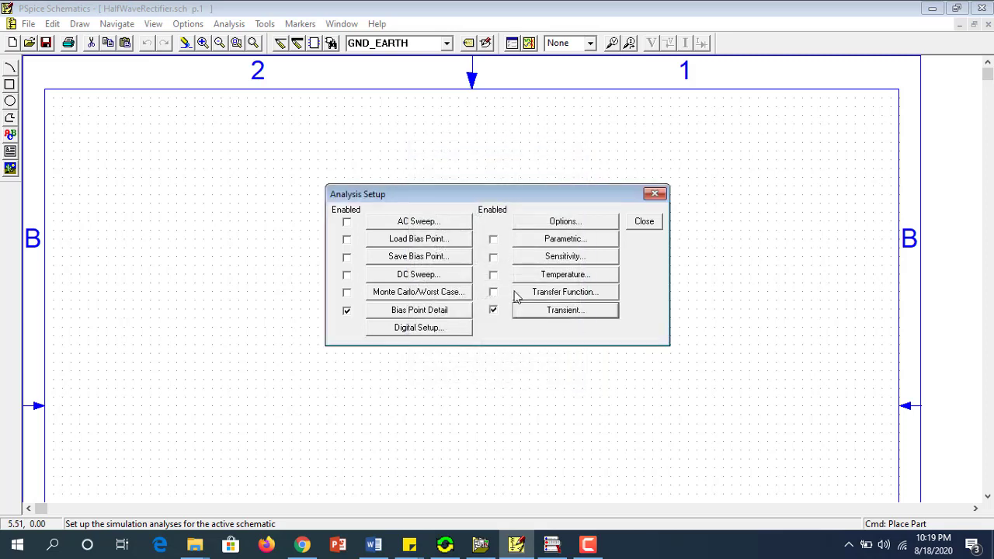
click(658, 227)
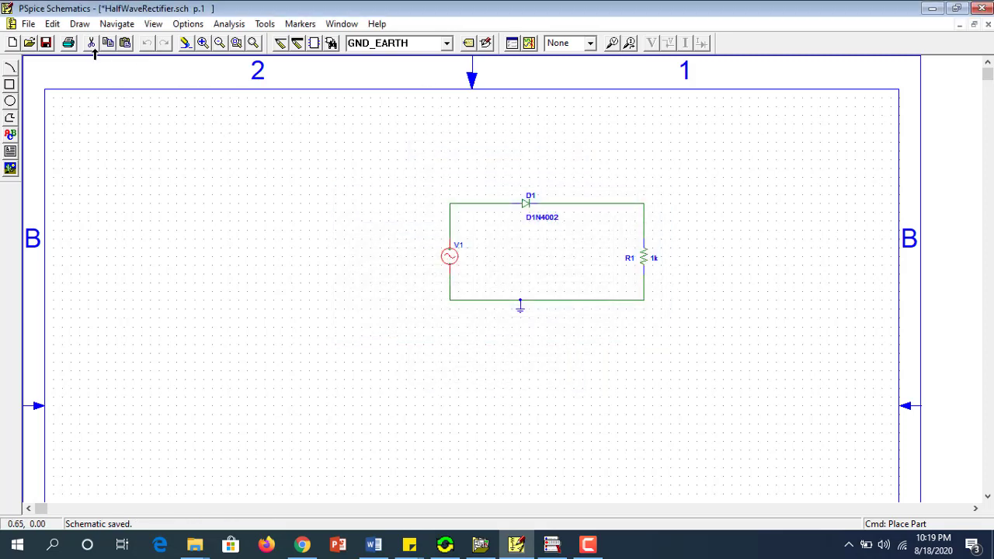
Save the rectifier schematic and run the PSpice simulation
click(47, 44)
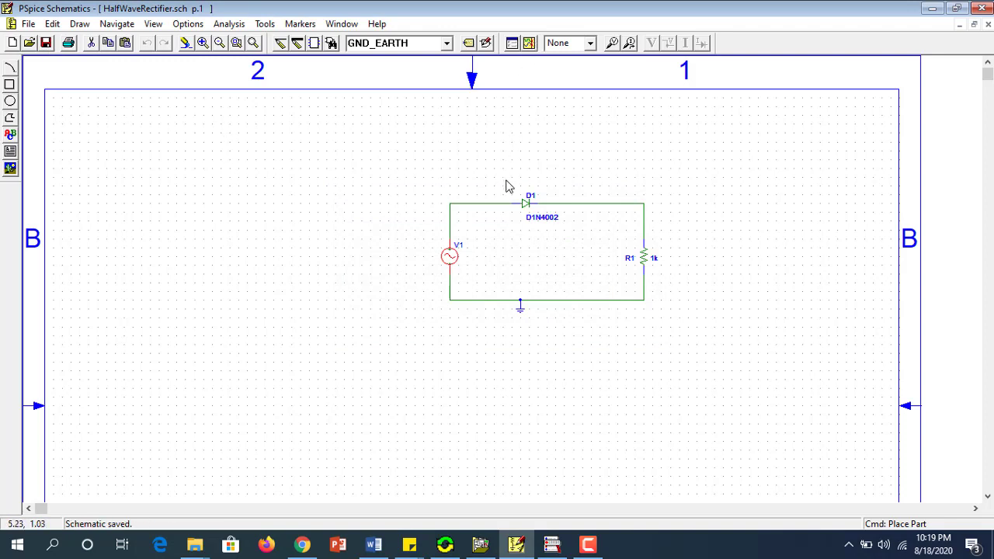
click(528, 43)
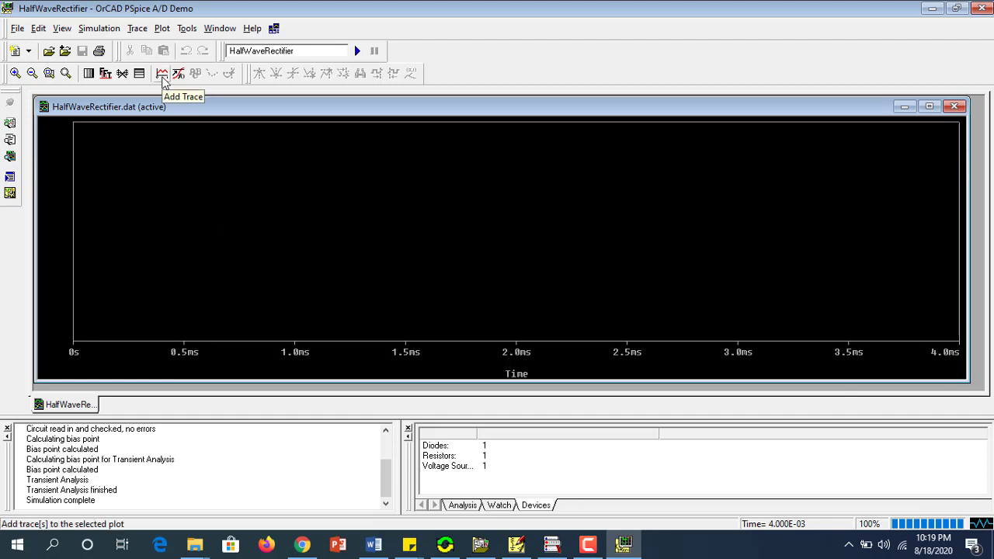
Open the Add Traces list, close it without adding any trace, then switch windows
click(162, 74)
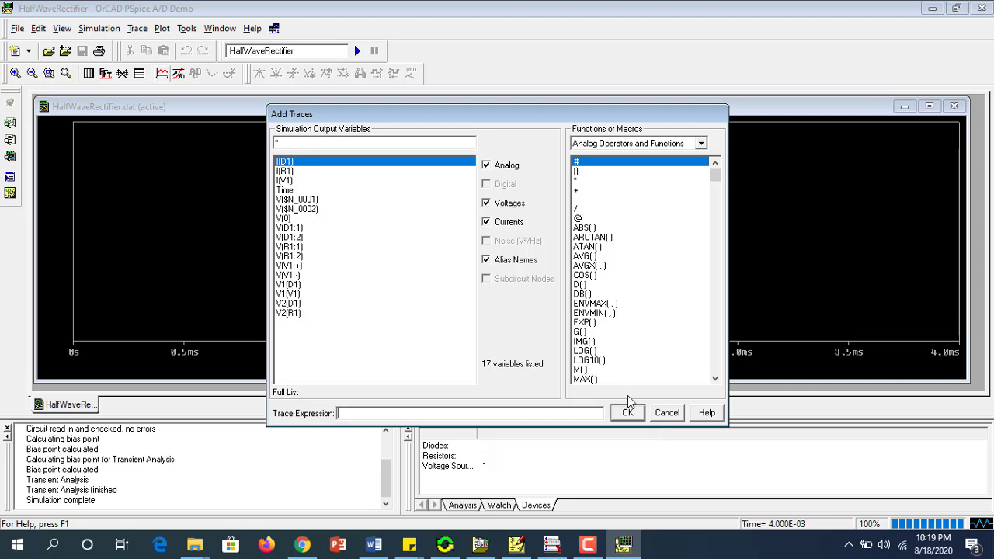
click(666, 414)
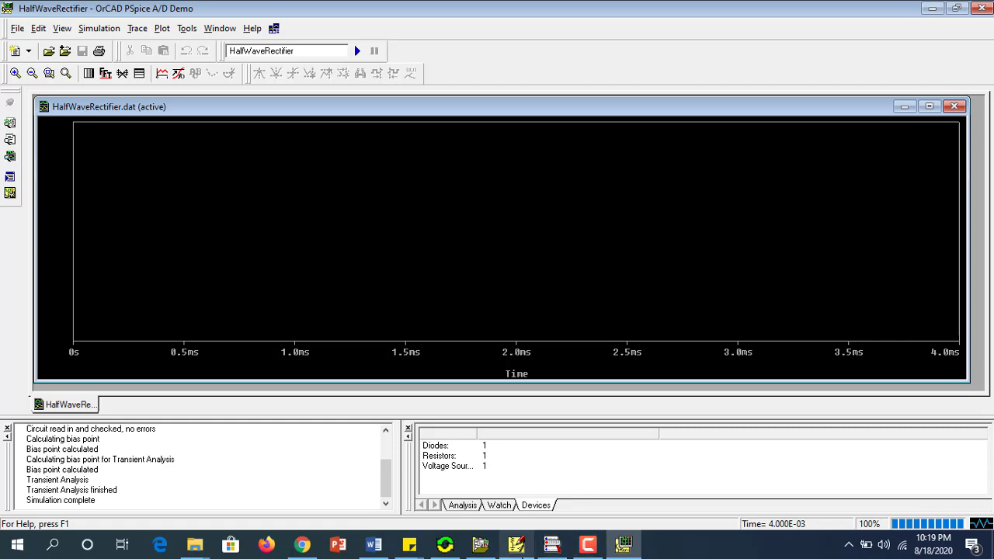
click(525, 551)
Bring Word forward and scroll up to the rectifier schematic figure with Vin and Vout labels
click(373, 546)
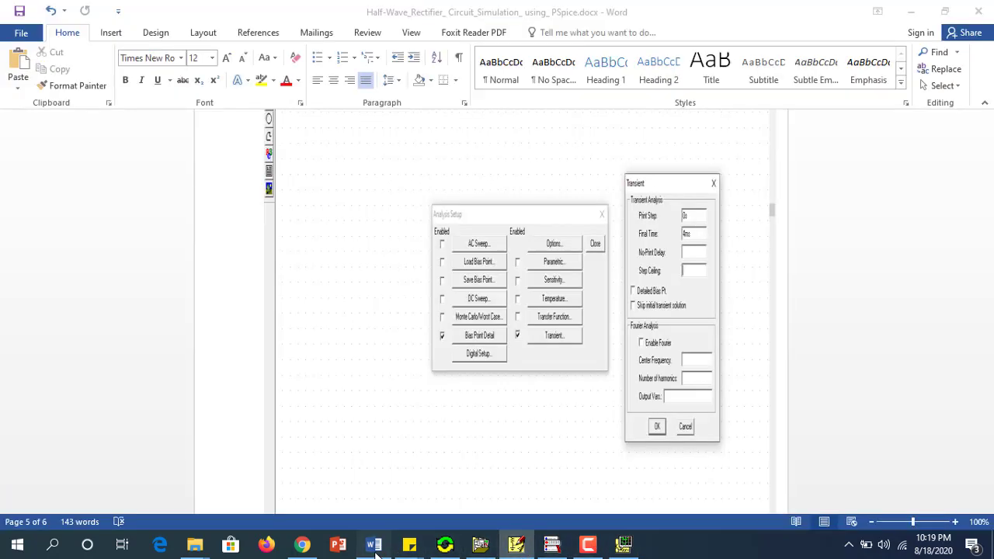
scroll(475, 380, up, 5)
scroll(475, 379, up, 10)
scroll(475, 380, up, 10)
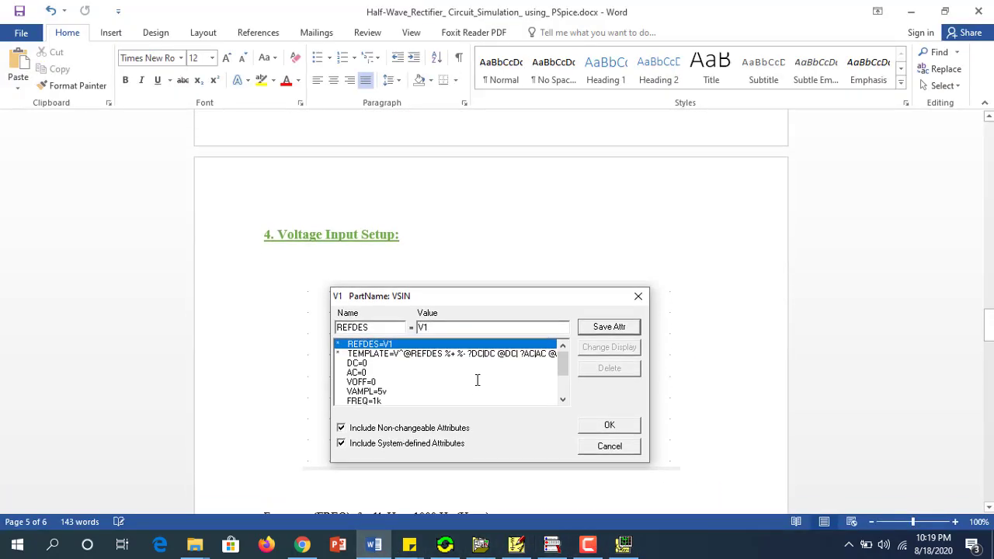
scroll(477, 380, up, 10)
scroll(475, 381, up, 10)
scroll(475, 381, up, 10)
scroll(466, 365, up, 5)
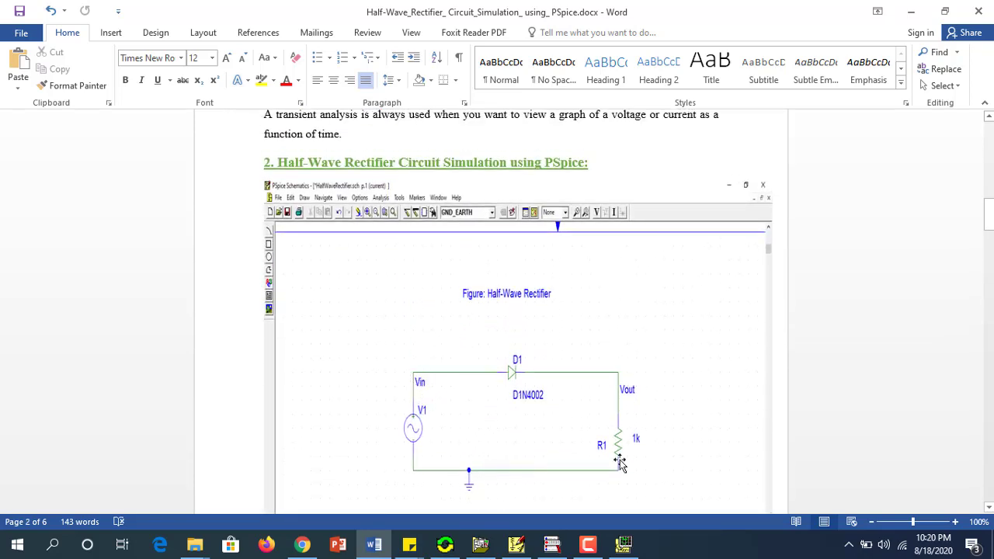
Zoom in on the rectifier and label the wire above source V1 as Vin
click(516, 543)
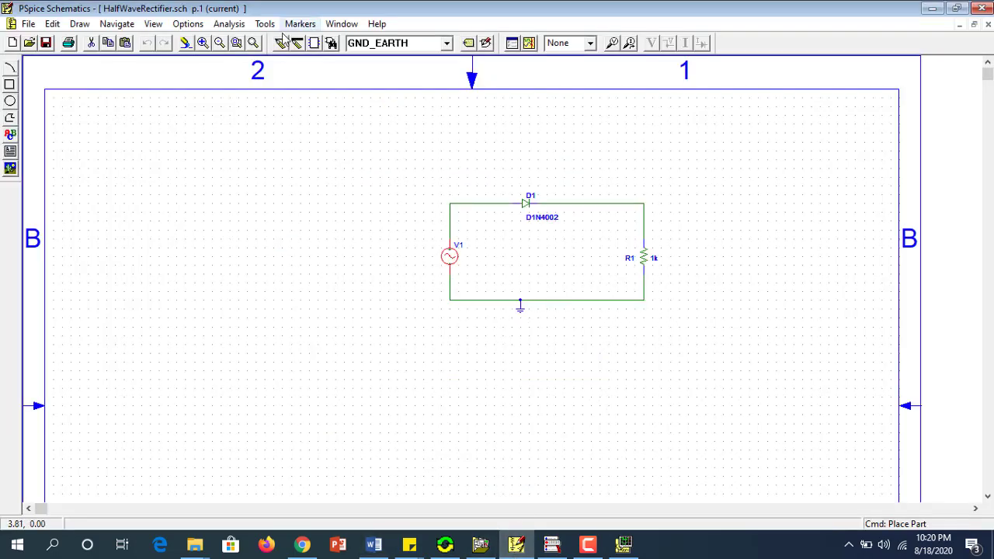
click(203, 43)
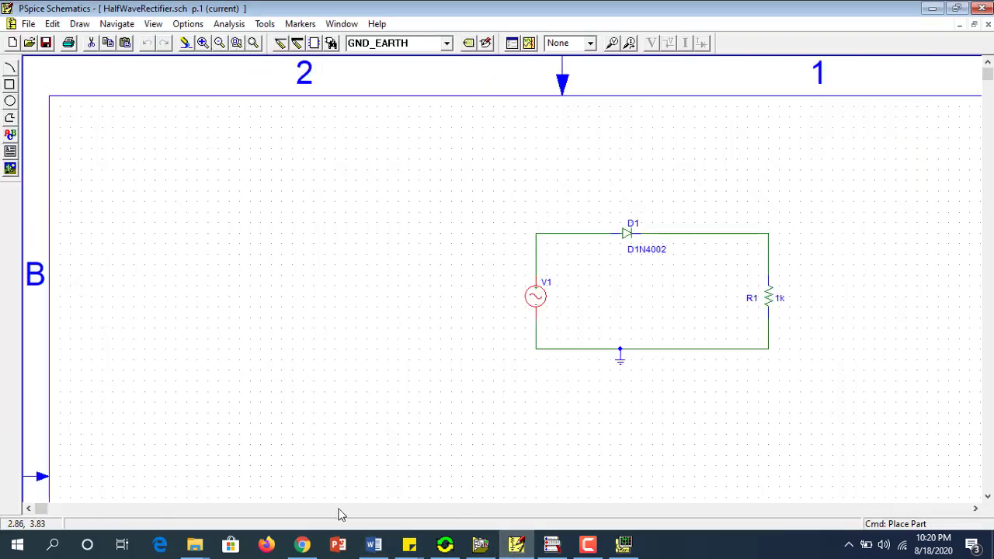
click(976, 508)
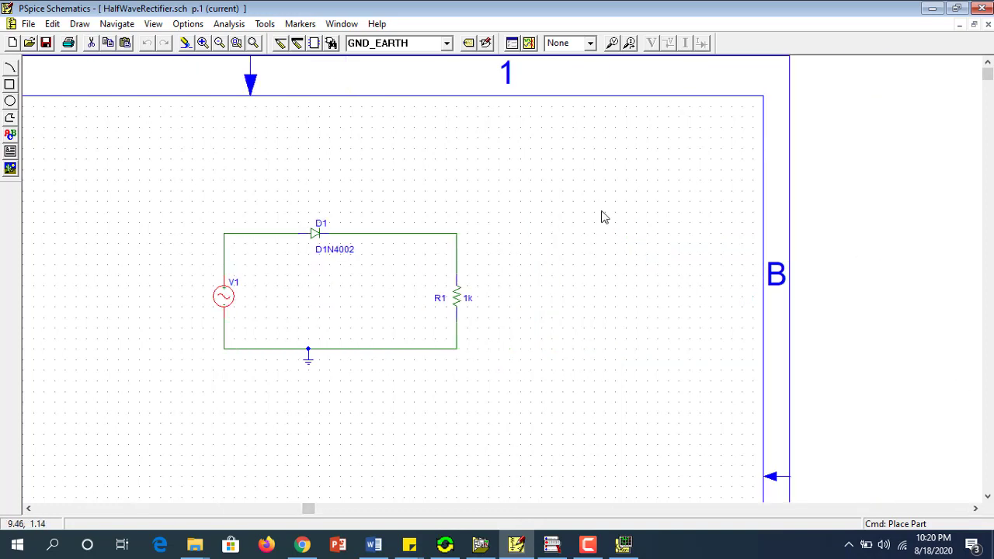
click(28, 508)
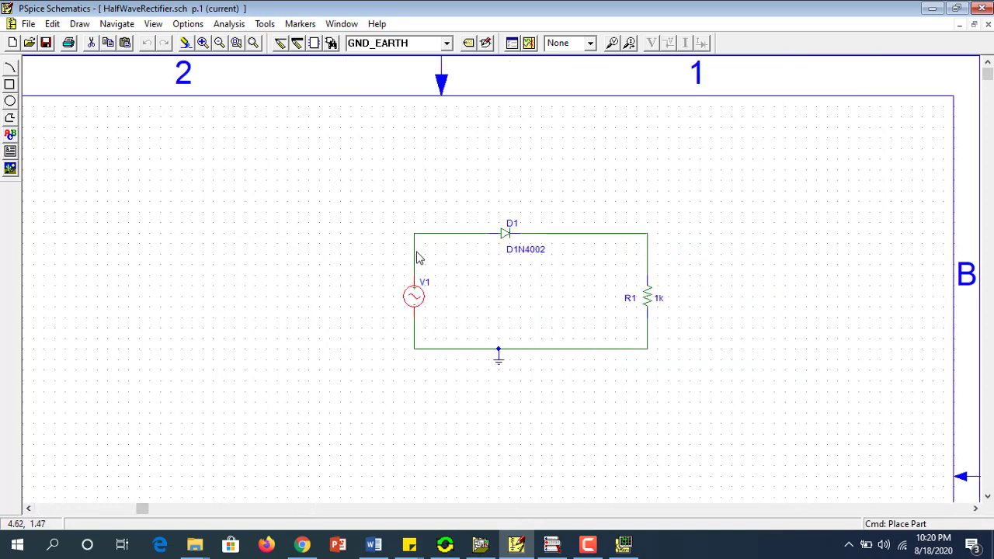
click(417, 254)
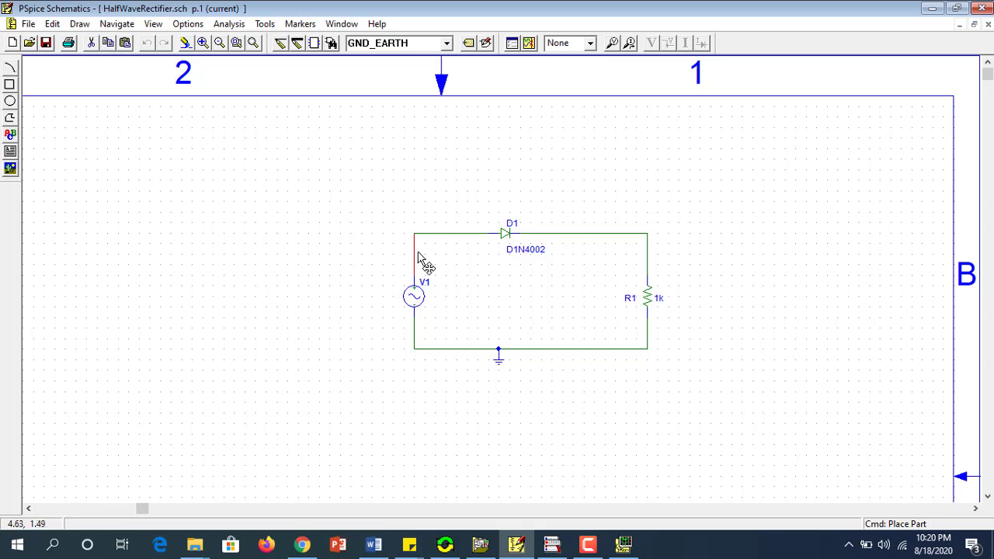
double_click(415, 251)
text(Vin)
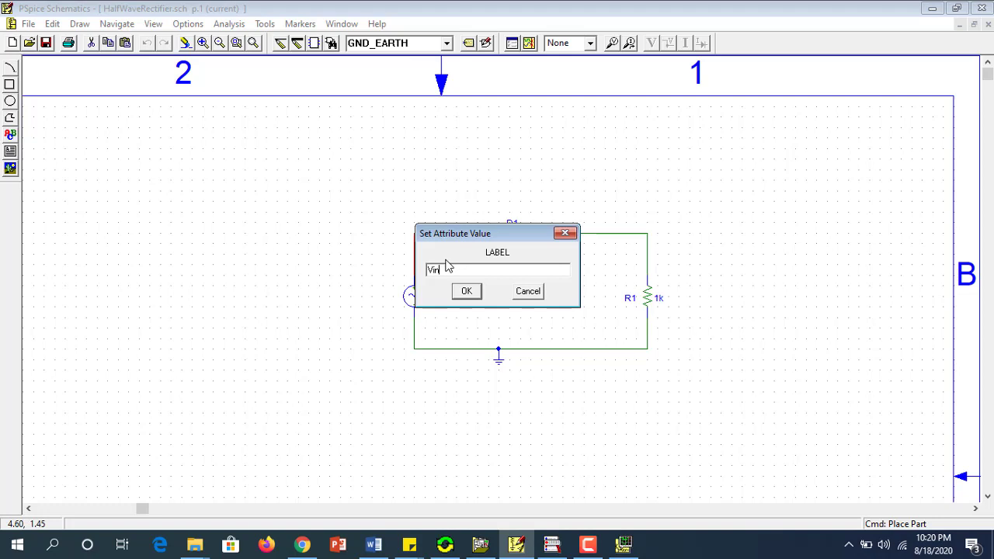
click(468, 291)
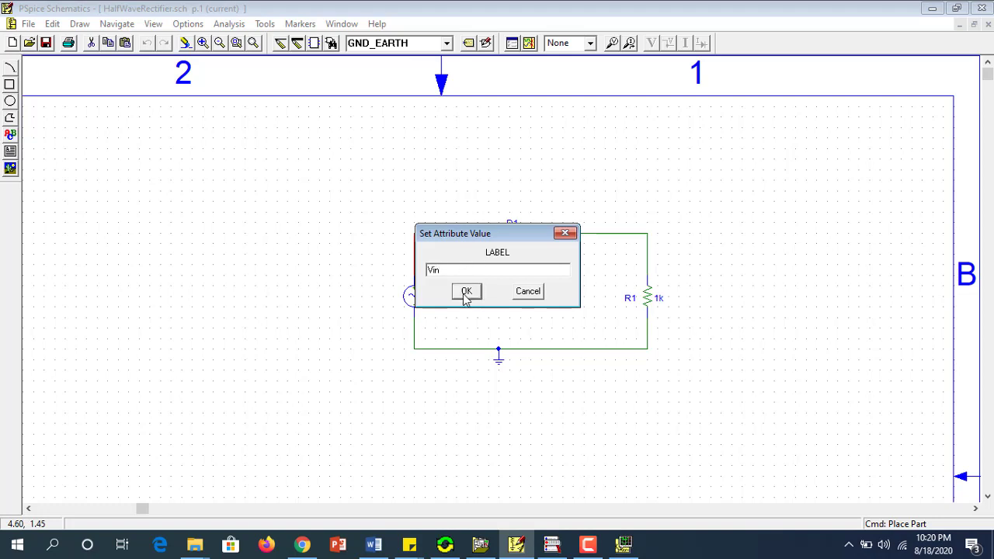
Label the wire above R1 as Vout and save the schematic
double_click(648, 264)
text(Vout)
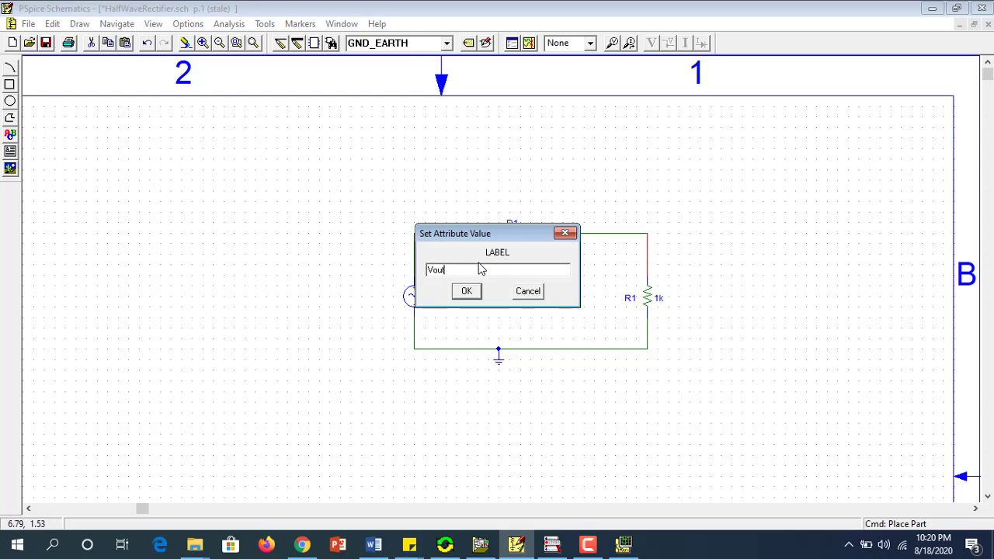
click(468, 291)
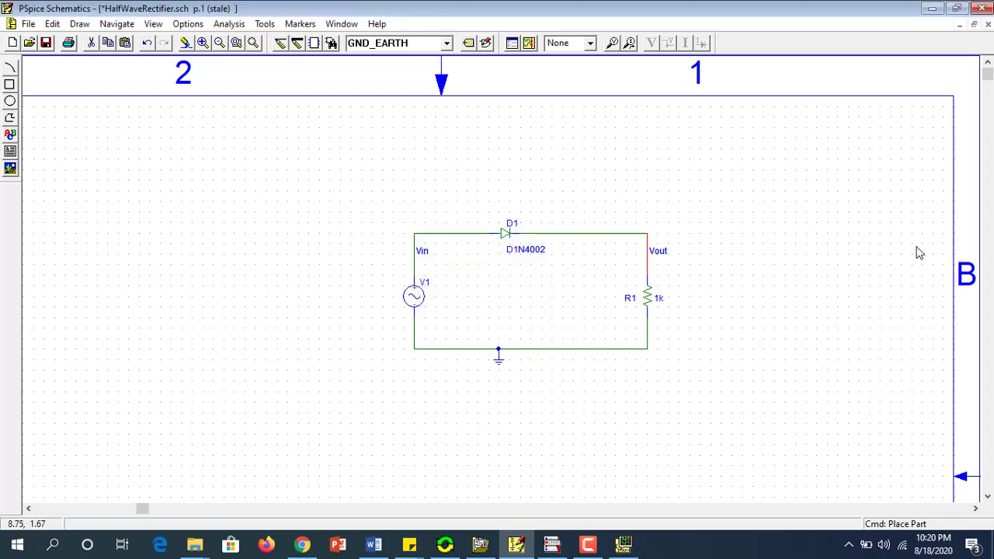
click(46, 43)
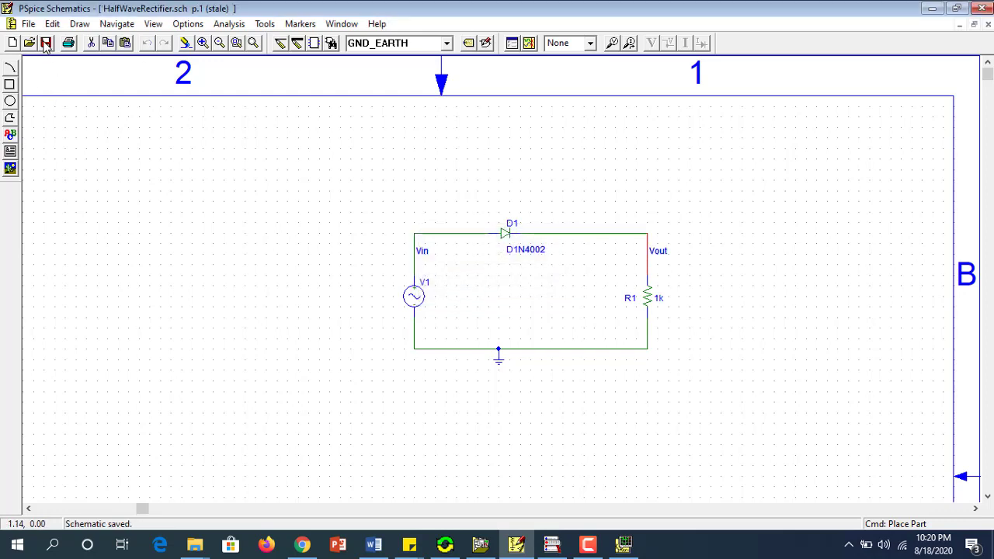
Rerun the simulation on the labelled schematic, leaving an empty 0–4 ms plot
click(624, 550)
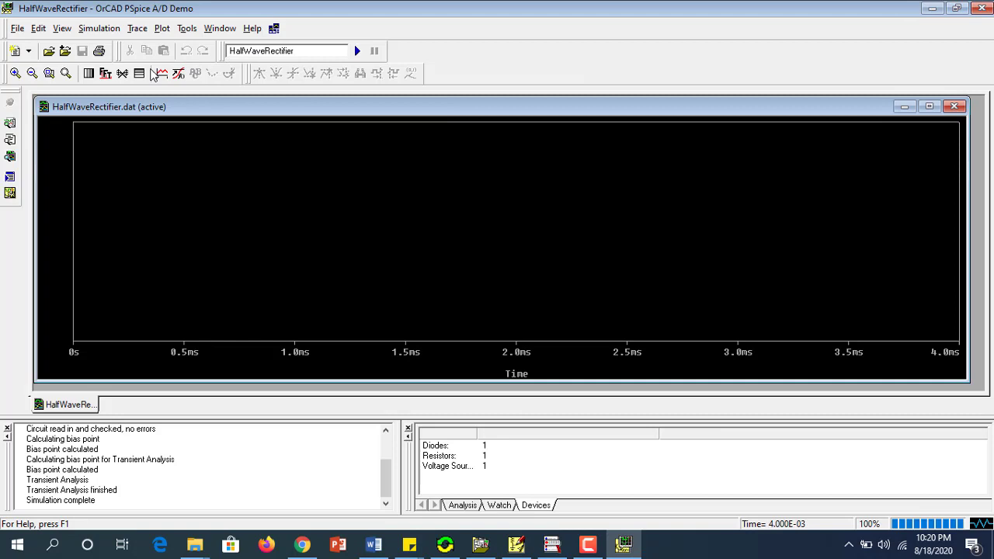
click(162, 74)
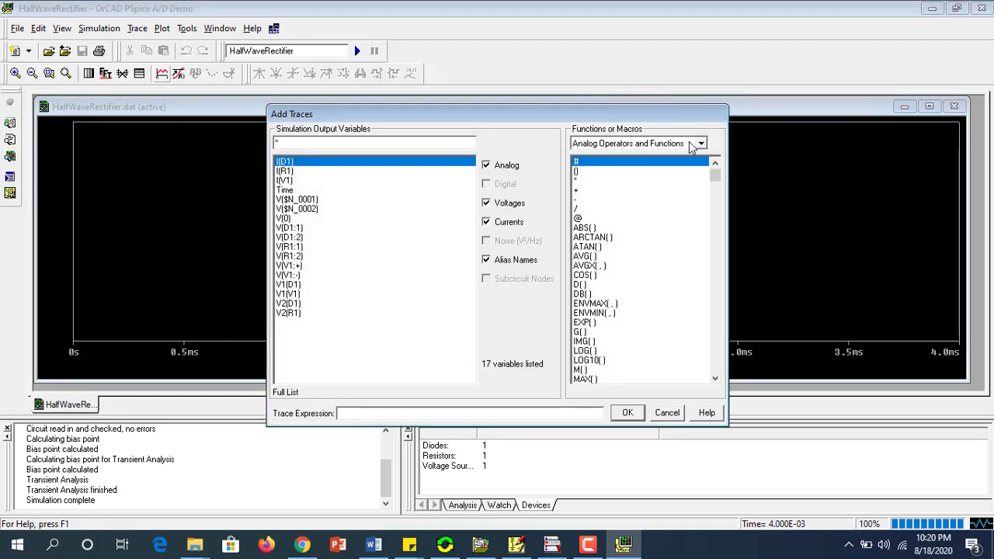
click(669, 411)
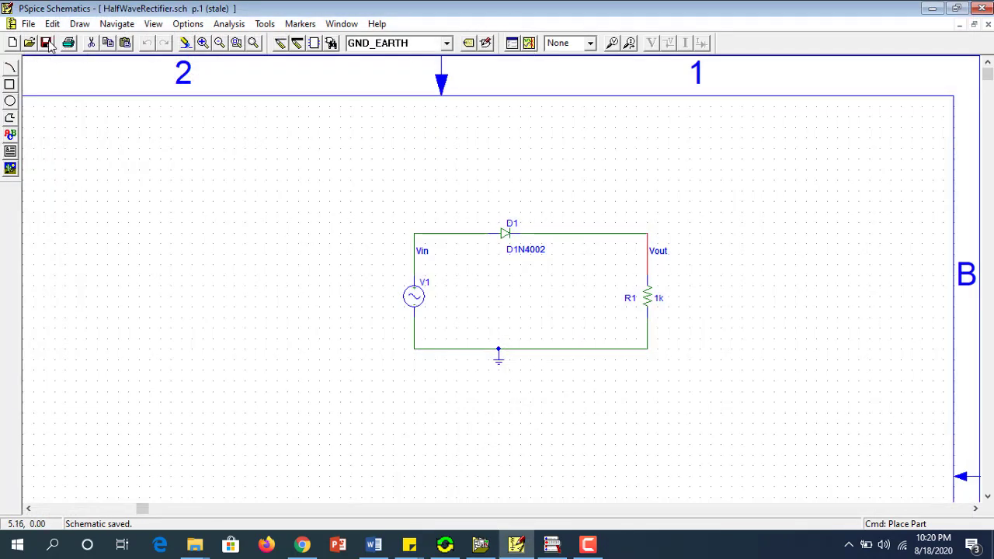
click(530, 44)
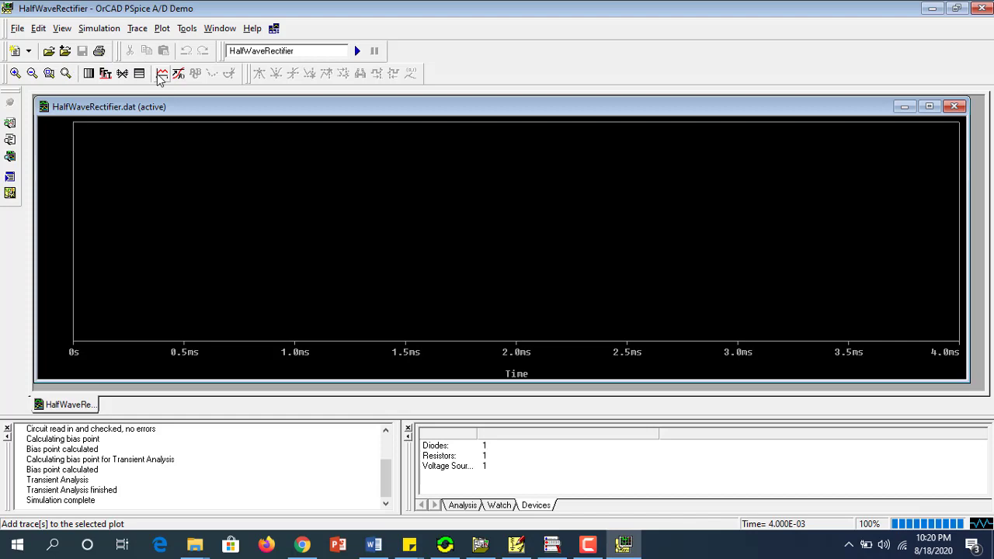
Plot the V(Vin) and V(Vout) traces on the waveform graph
click(161, 74)
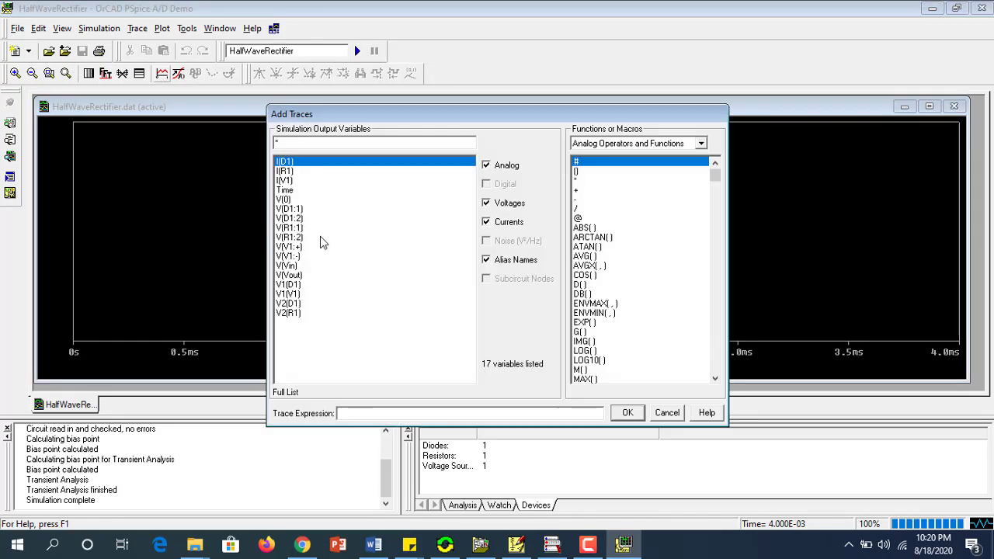
click(287, 267)
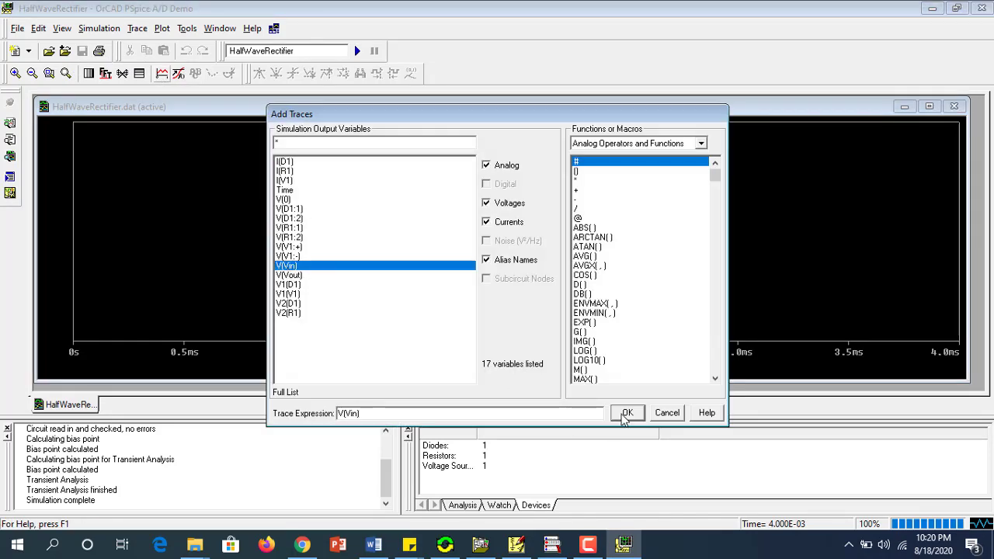
click(628, 412)
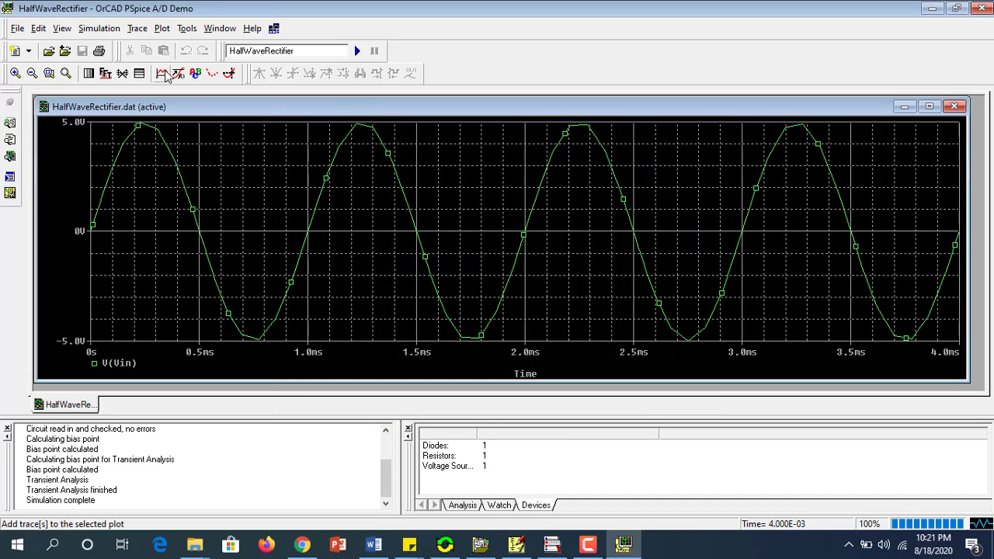
click(161, 73)
click(289, 275)
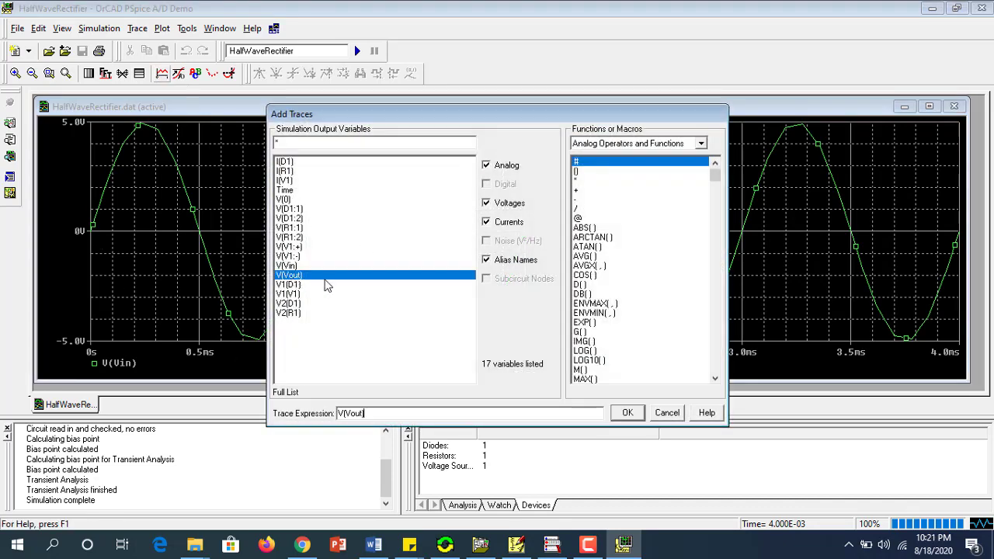
click(628, 413)
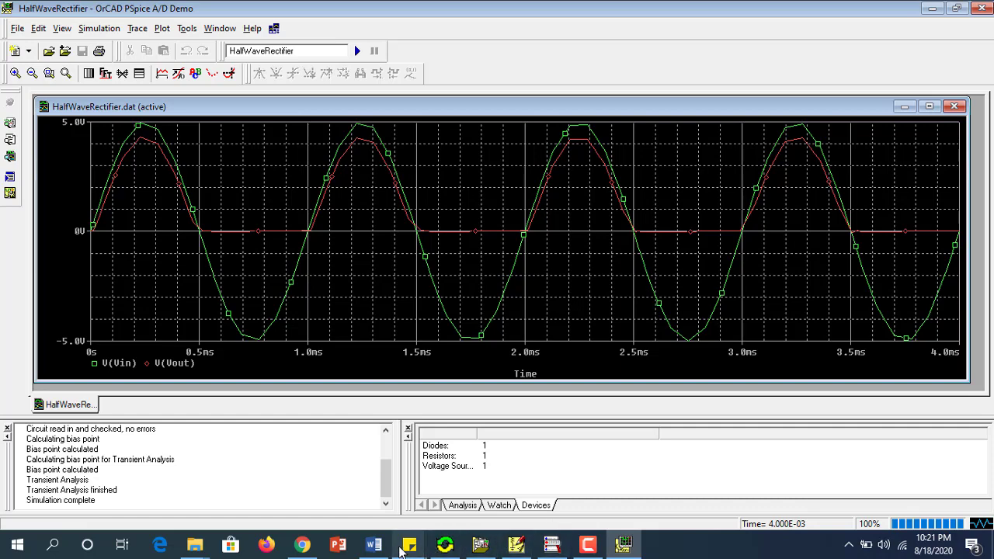
Scroll down through the Word report's waveform figure, then minimize Word
click(374, 546)
scroll(555, 347, down, 4)
scroll(554, 348, down, 4)
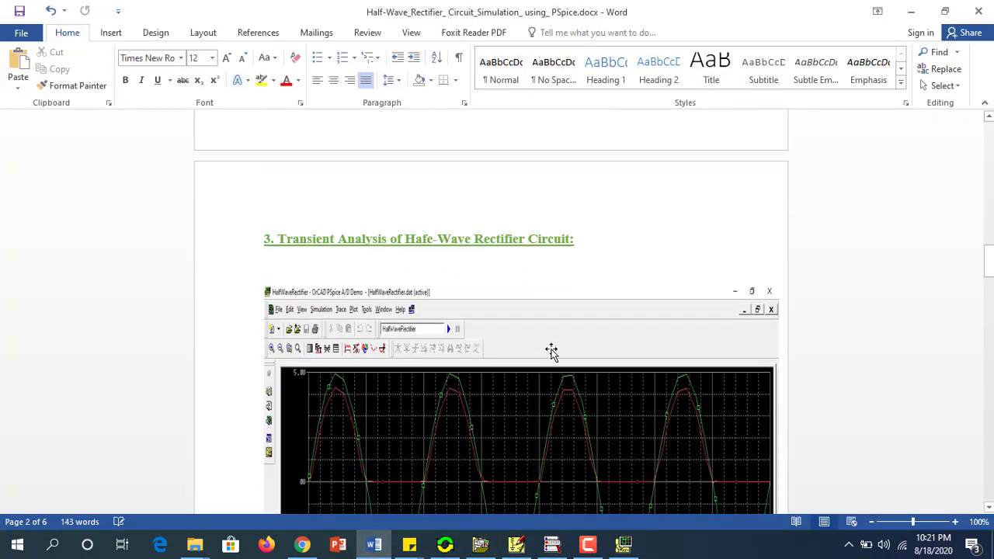
scroll(567, 390, down, 3)
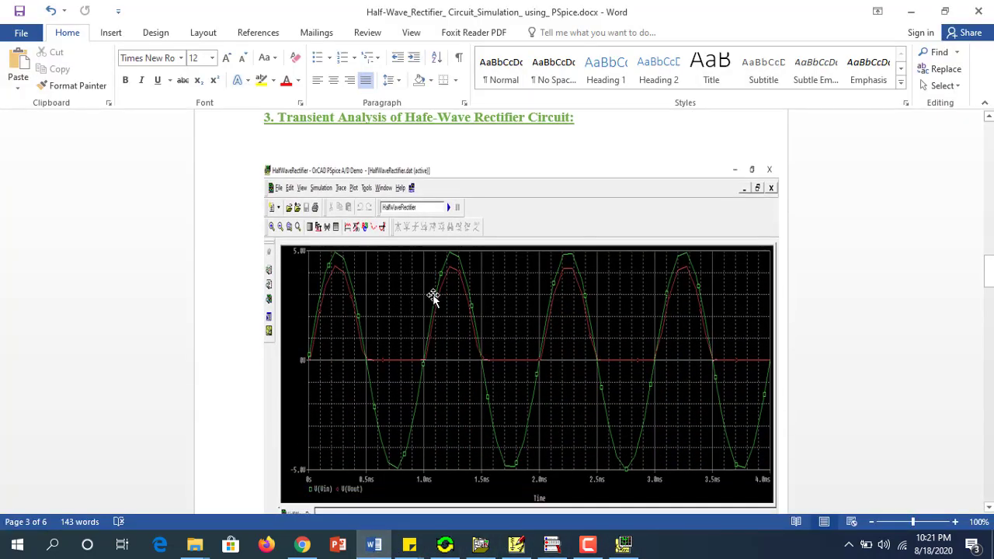
click(911, 12)
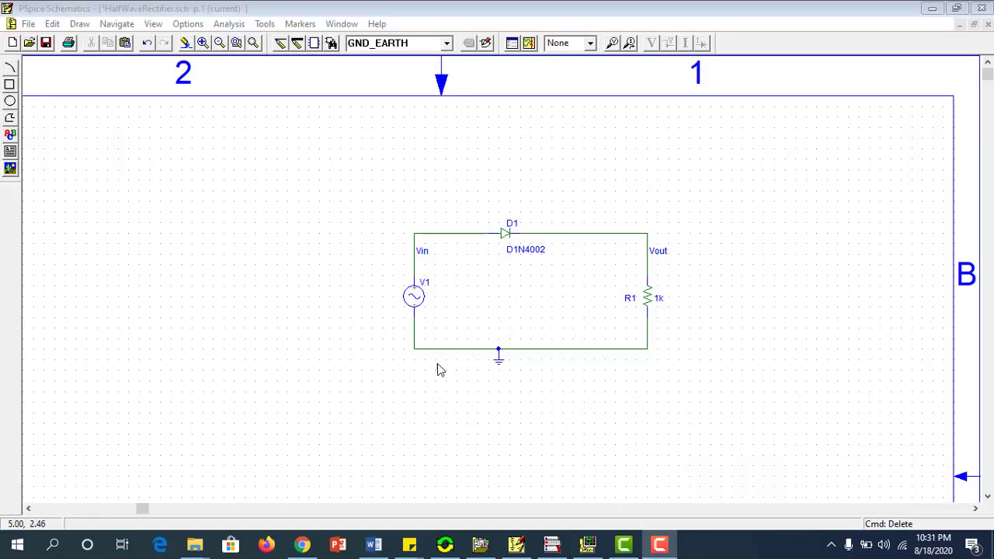
Reopen Word, scroll back up to the schematic figure, and minimize it again
click(373, 546)
scroll(536, 393, up, 5)
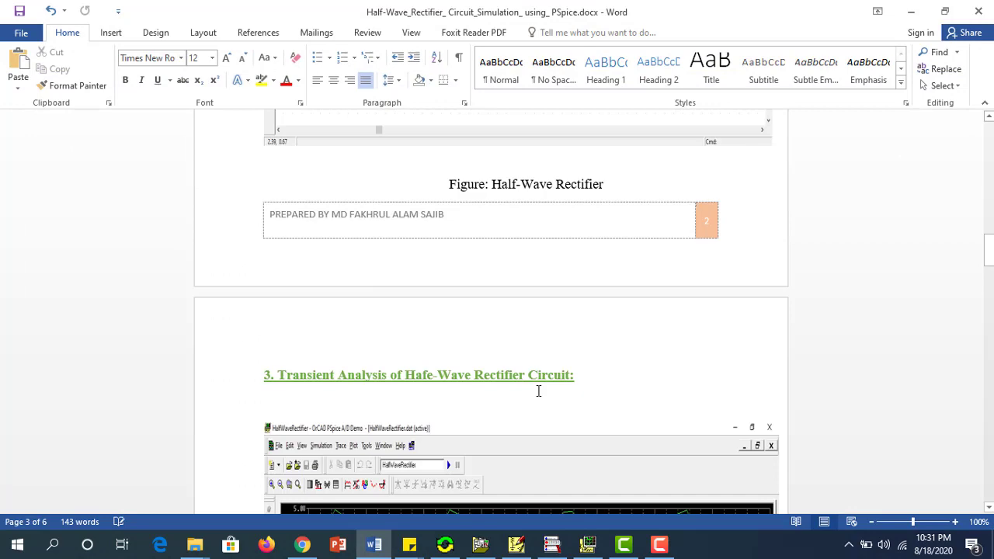
scroll(537, 393, up, 5)
scroll(504, 334, up, 3)
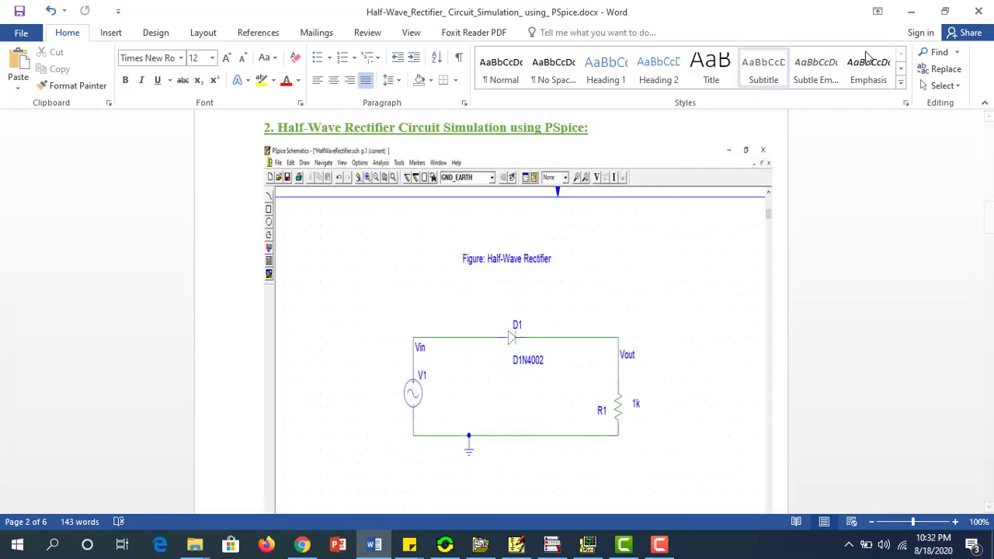
click(911, 12)
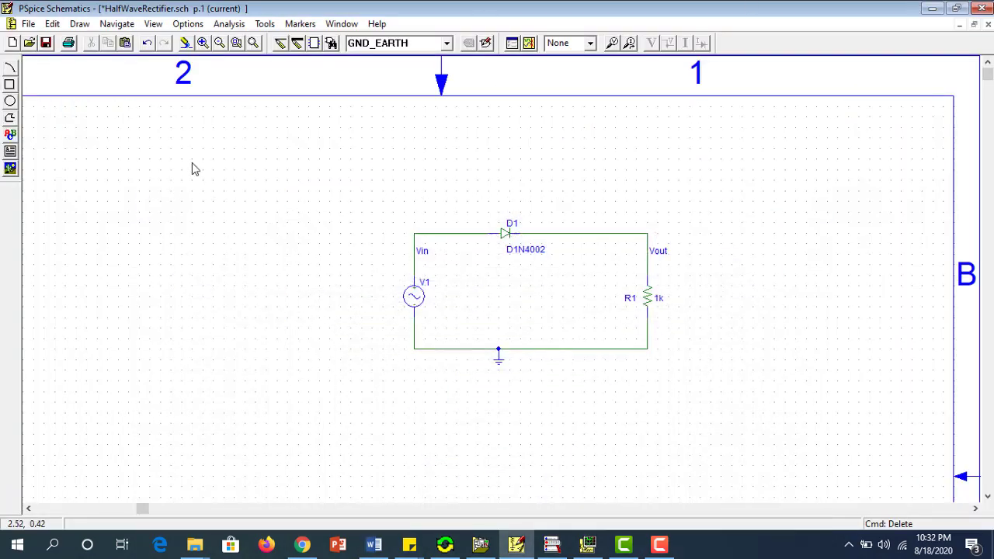
Add a 'Figure: Half Wave Rectifier' text box above the circuit and save the schematic
click(80, 24)
click(110, 214)
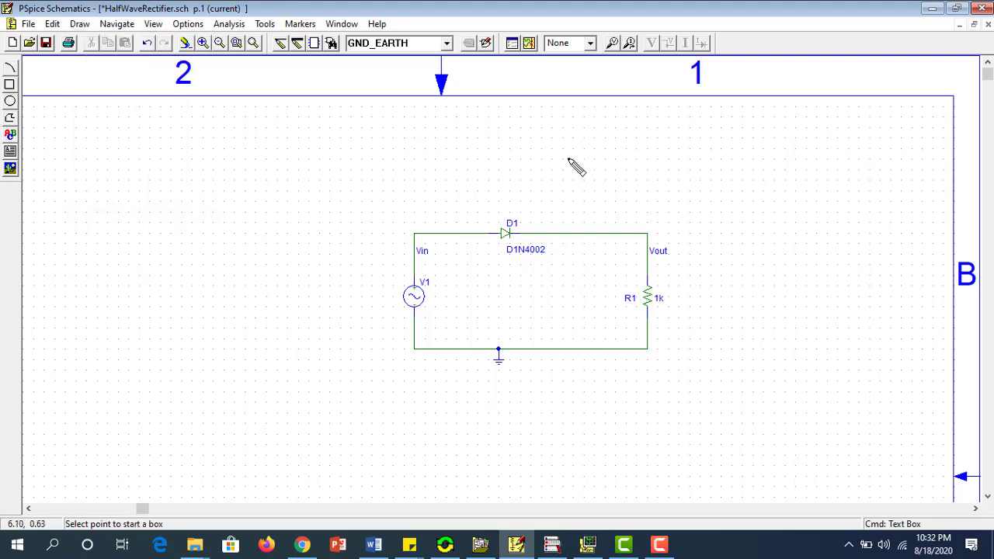
click(542, 138)
click(426, 170)
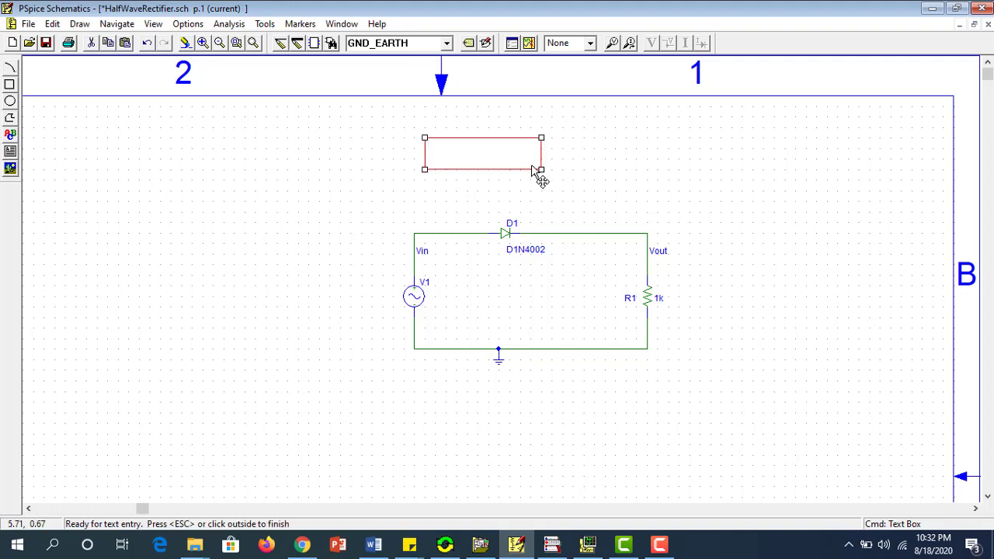
click(80, 24)
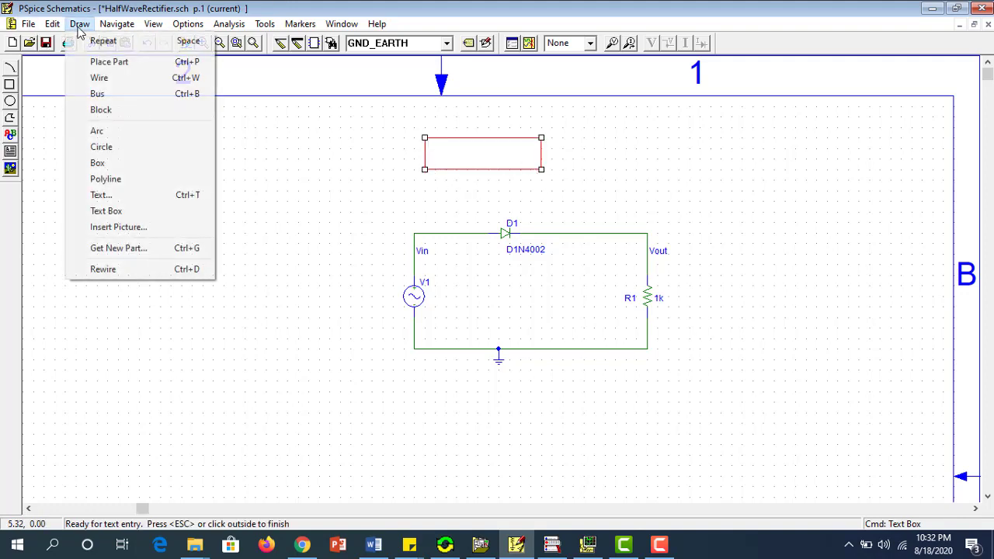
click(533, 167)
text(Figure: Half)
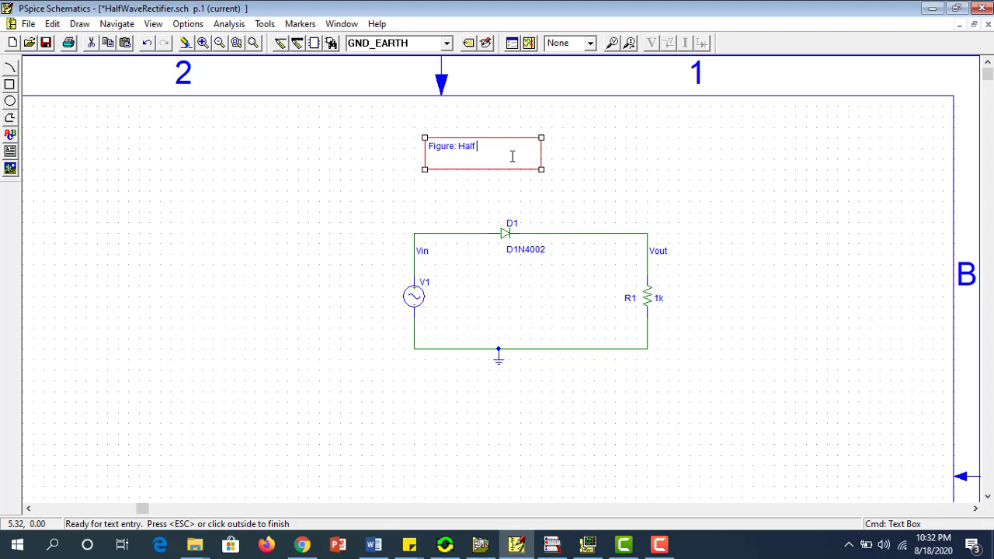
text(Wave Rectifier)
click(581, 168)
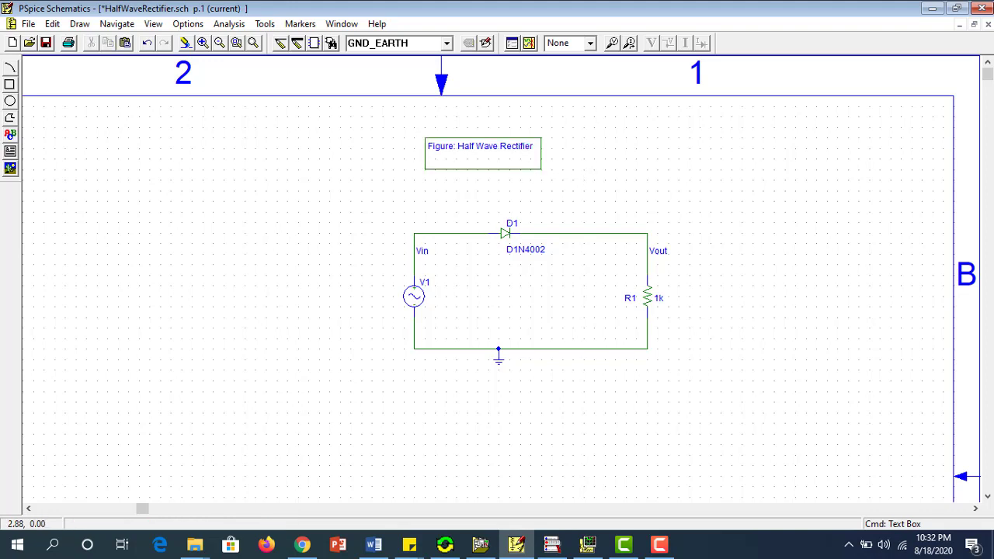
click(48, 44)
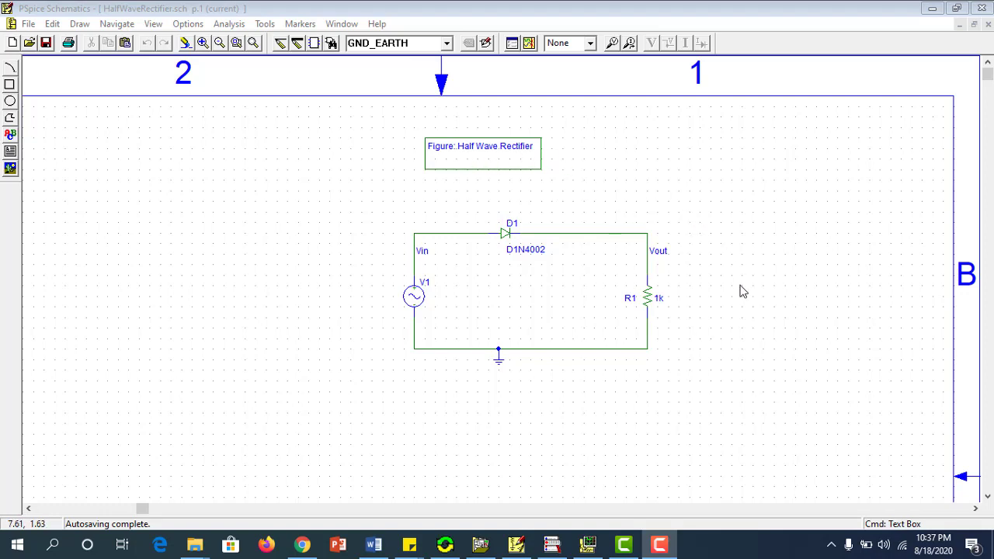
Bring the PSpice A/D window showing the V(Vin) and V(Vout) traces to the front
click(589, 545)
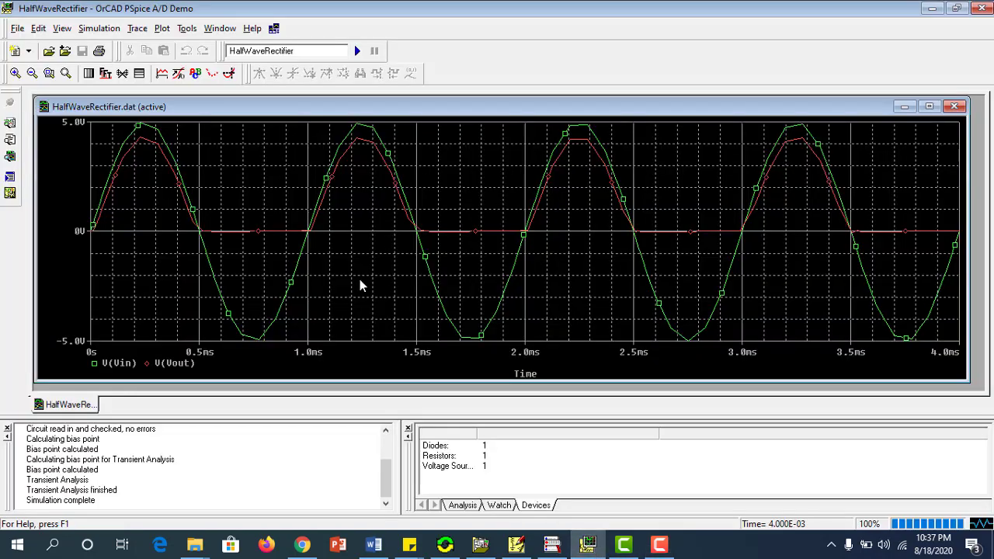